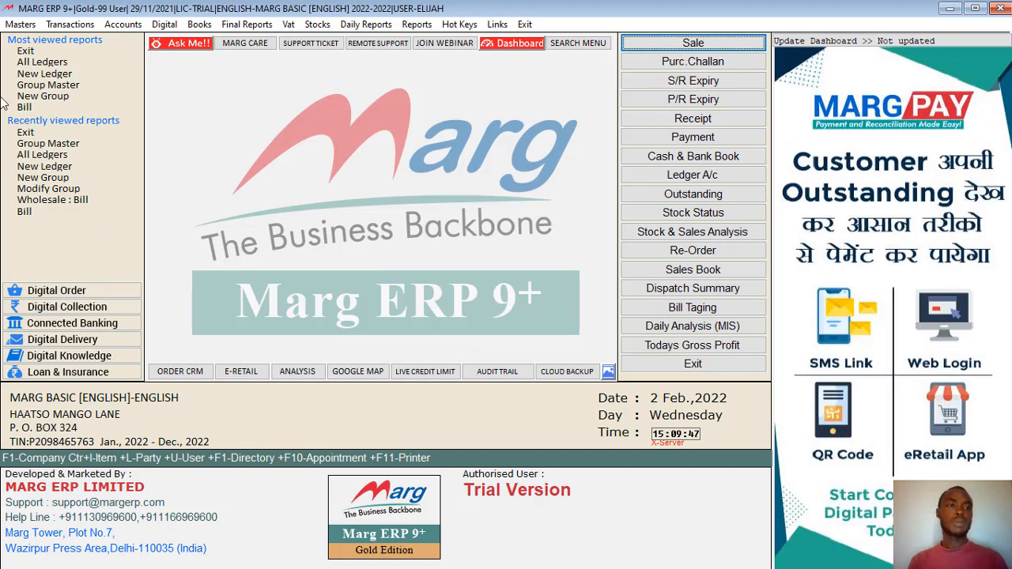
pyautogui.click(26, 26)
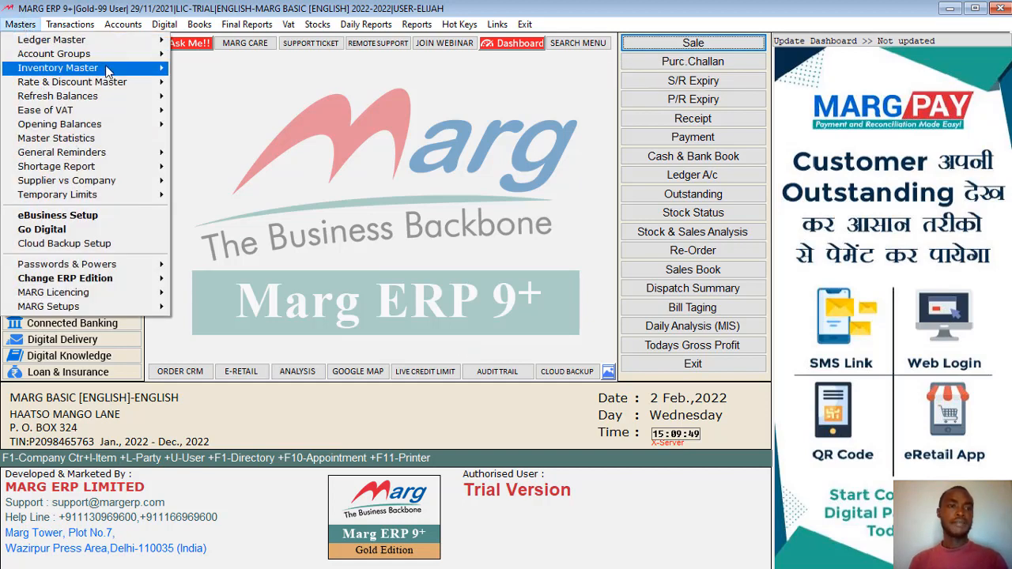
pyautogui.moveTo(108, 71)
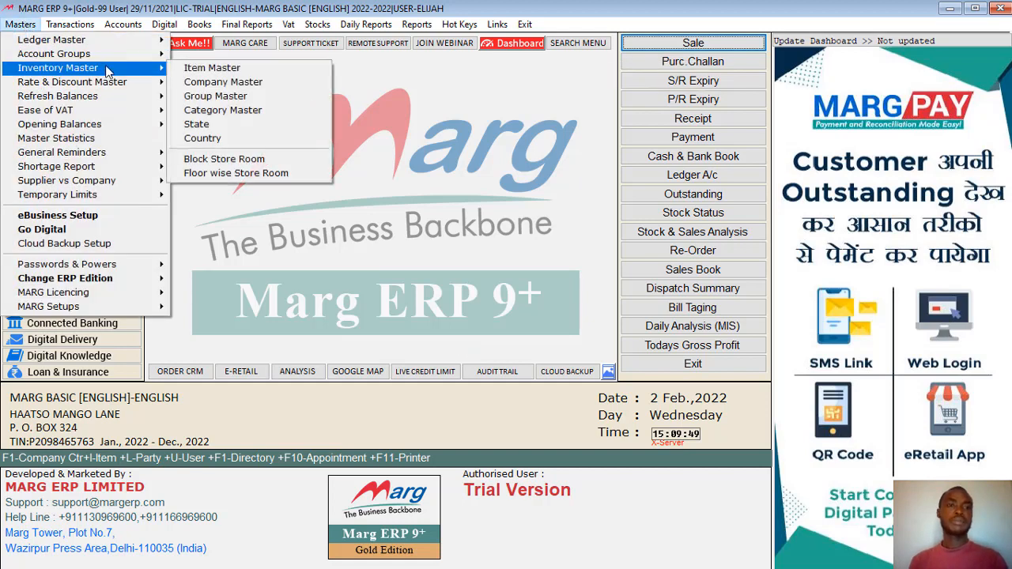
pyautogui.click(193, 70)
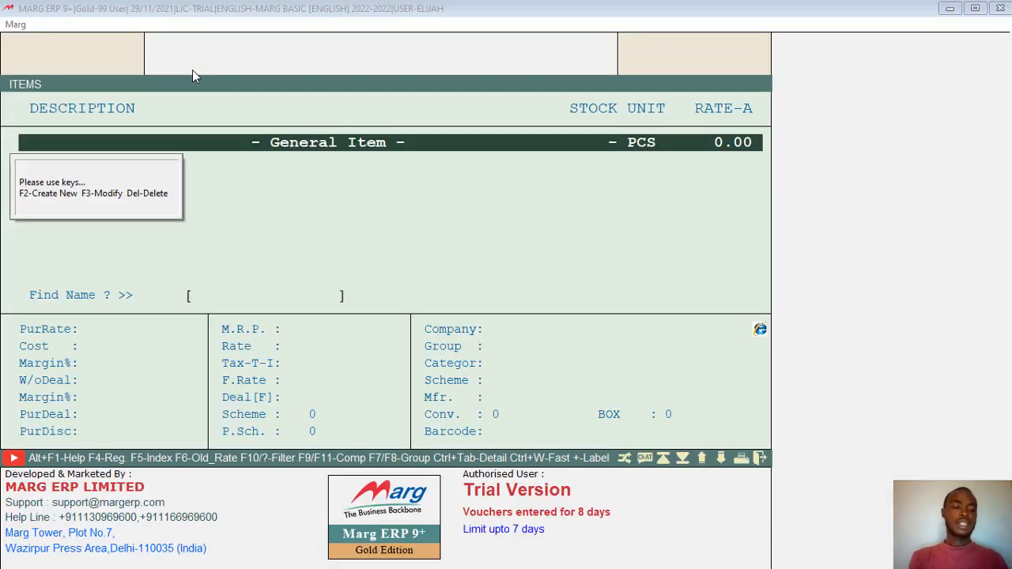
pyautogui.press('Escape')
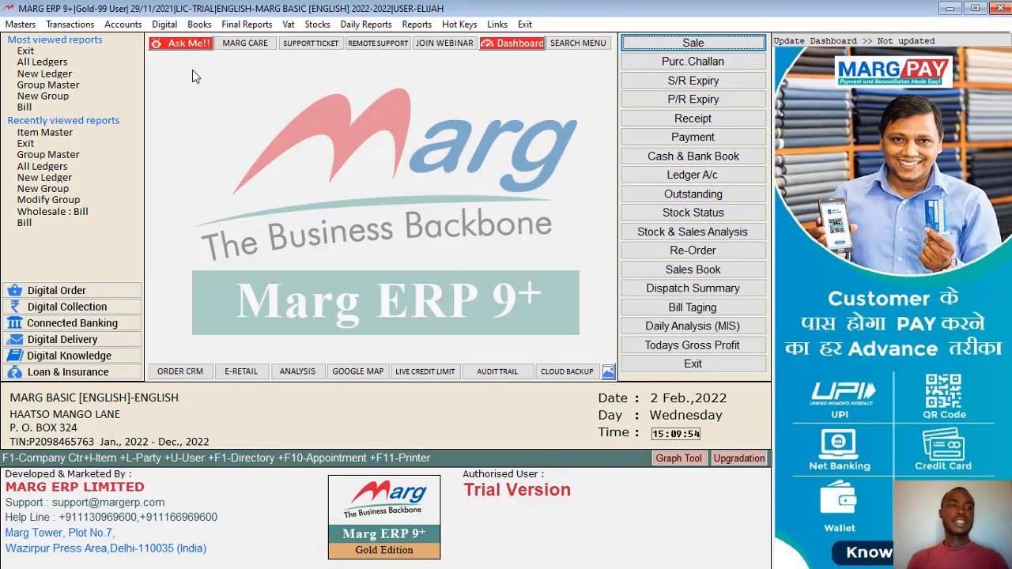
# Create a new product in the item master named TOOTH BRUSH, leaving its barcode blank and barcode generation at DEFAULT
pyautogui.click(21, 23)
pyautogui.moveTo(136, 71)
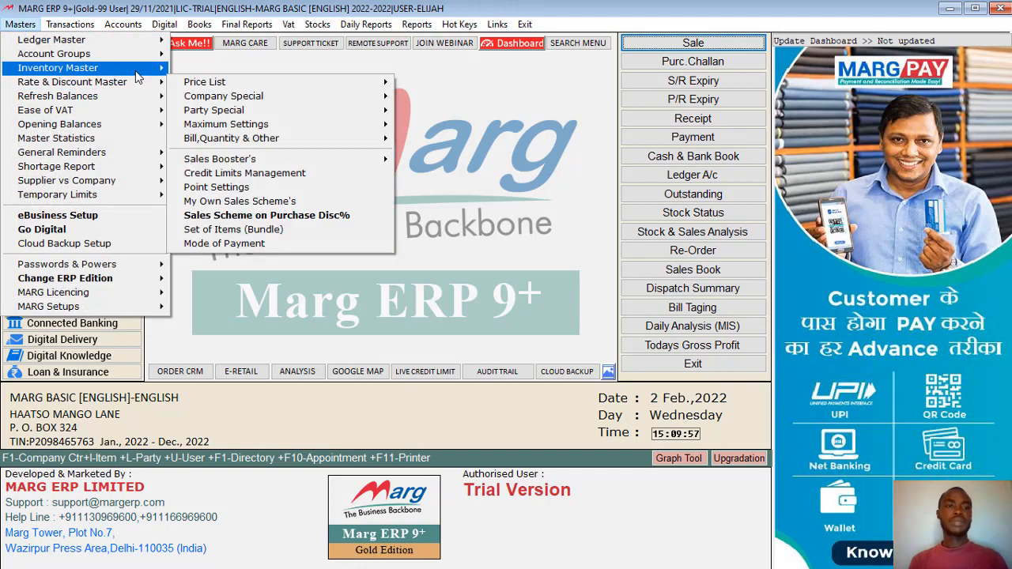
pyautogui.click(190, 70)
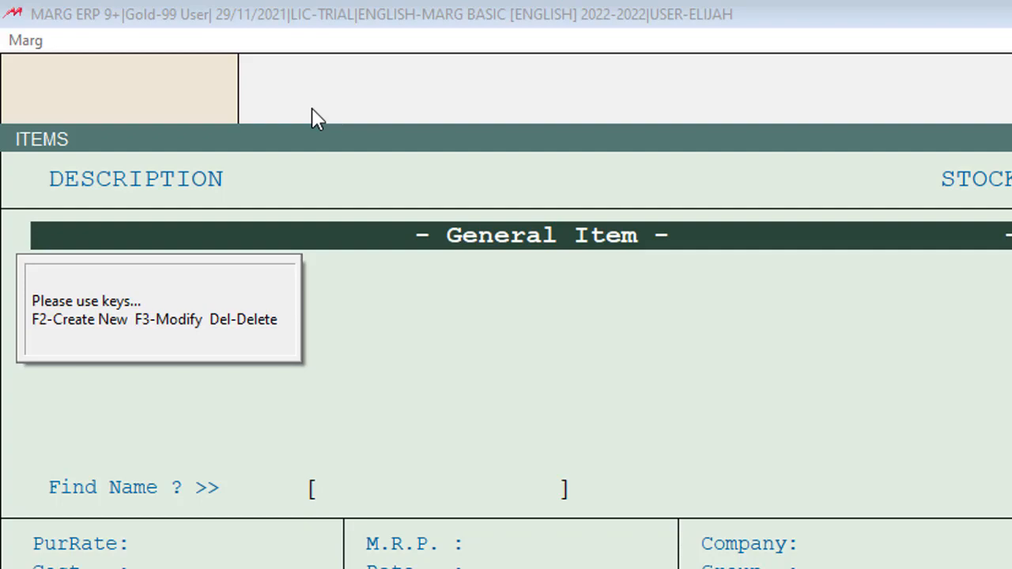
pyautogui.press('F2')
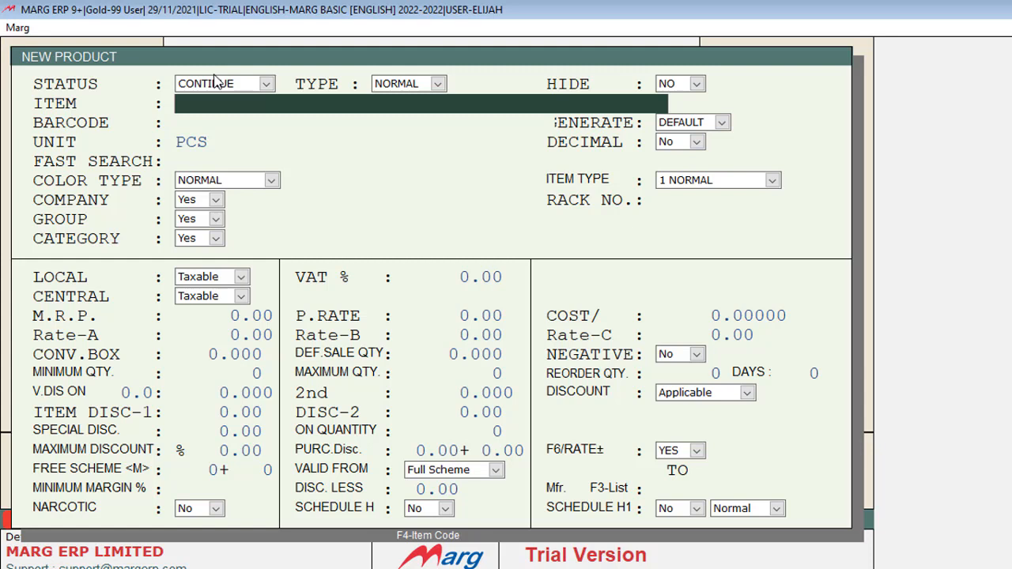
pyautogui.write('T')
pyautogui.press('BackSpace')
pyautogui.write('TOOTH BRUSH')
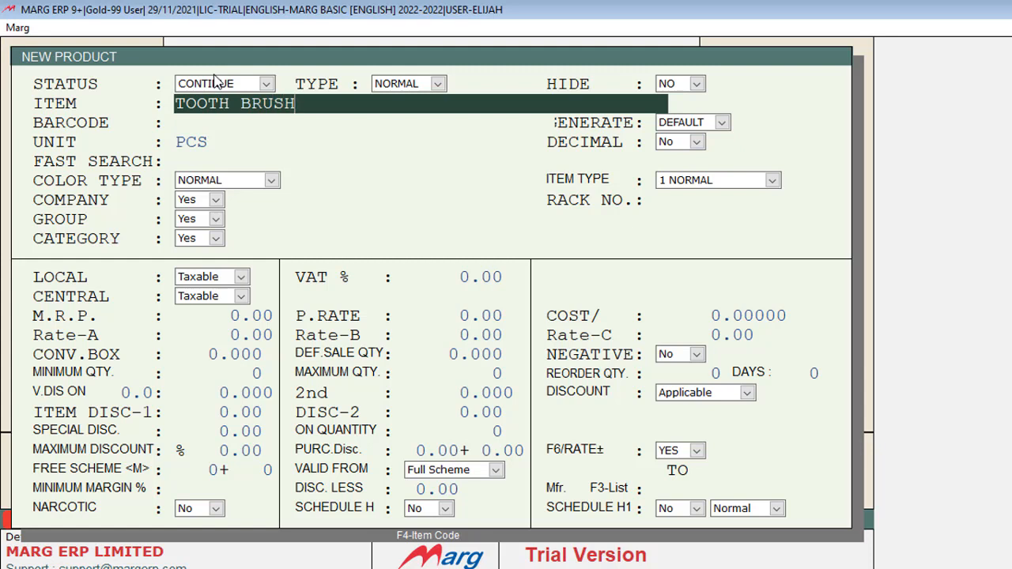
pyautogui.press('Return')
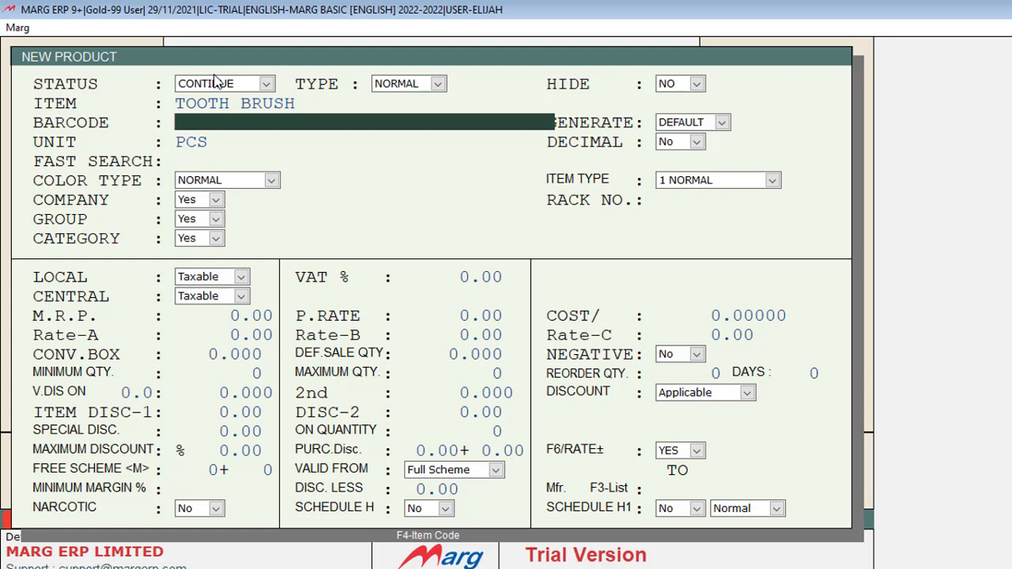
pyautogui.press('Return')
pyautogui.press('Return')
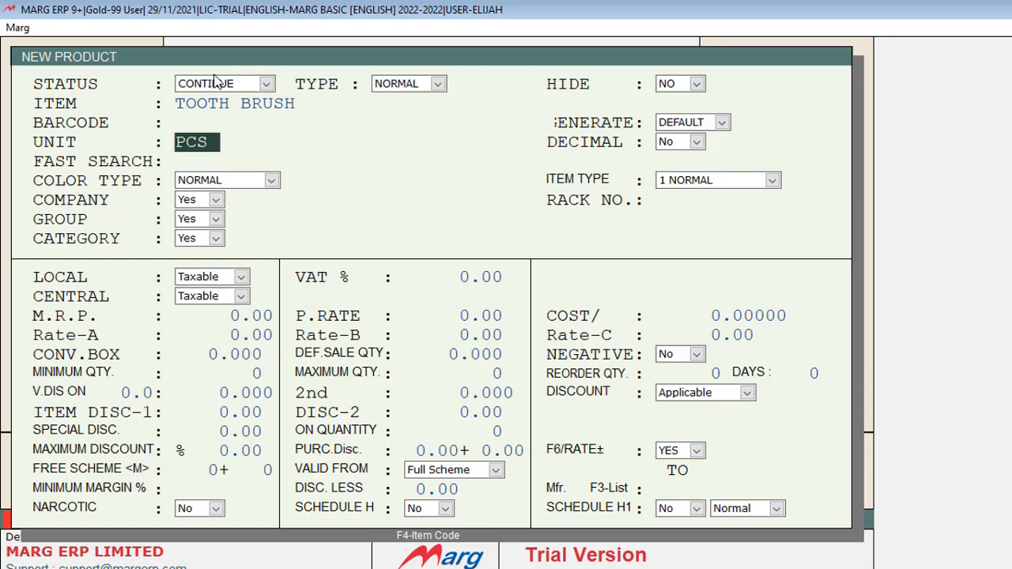
# Set the tooth brush item's unit to PACK
pyautogui.press('Delete')
pyautogui.press('Delete')
pyautogui.press('Delete')
pyautogui.write('BOX')
pyautogui.press('BackSpace')
pyautogui.press('BackSpace')
pyautogui.press('BackSpace')
pyautogui.write('PACK')
pyautogui.press('Return')
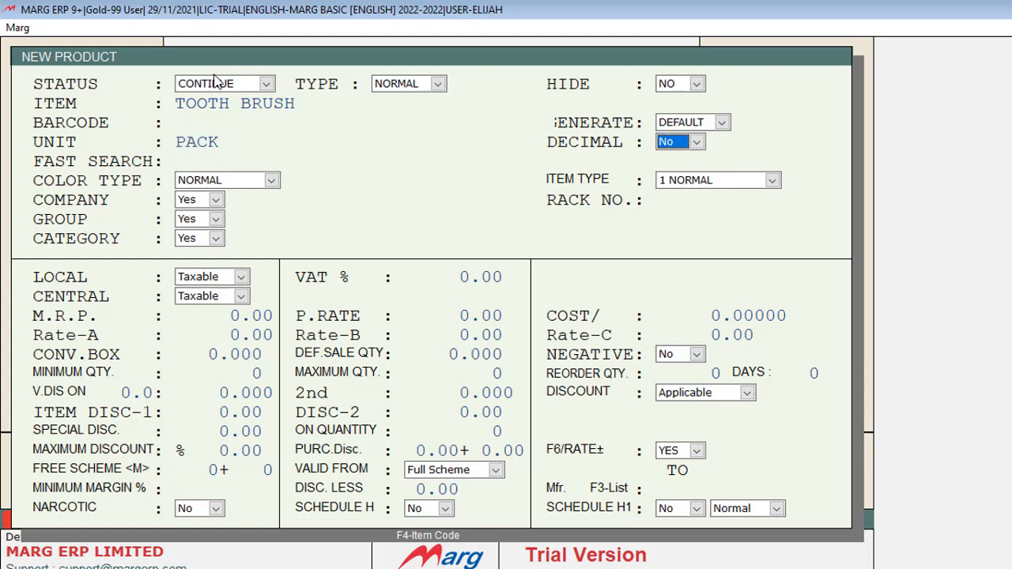
# Change the tooth brush item's unit back to PCS
pyautogui.press('Up')
pyautogui.write('PC')
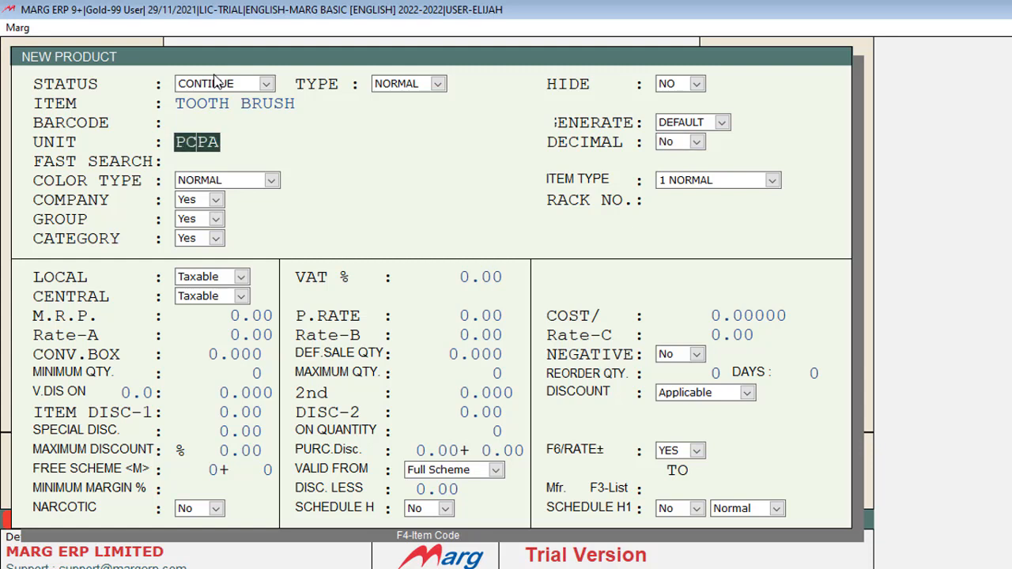
pyautogui.write('PAC')
pyautogui.press('Delete')
pyautogui.press('BackSpace')
pyautogui.press('BackSpace')
pyautogui.press('BackSpace')
pyautogui.write('PCS')
pyautogui.press('Return')
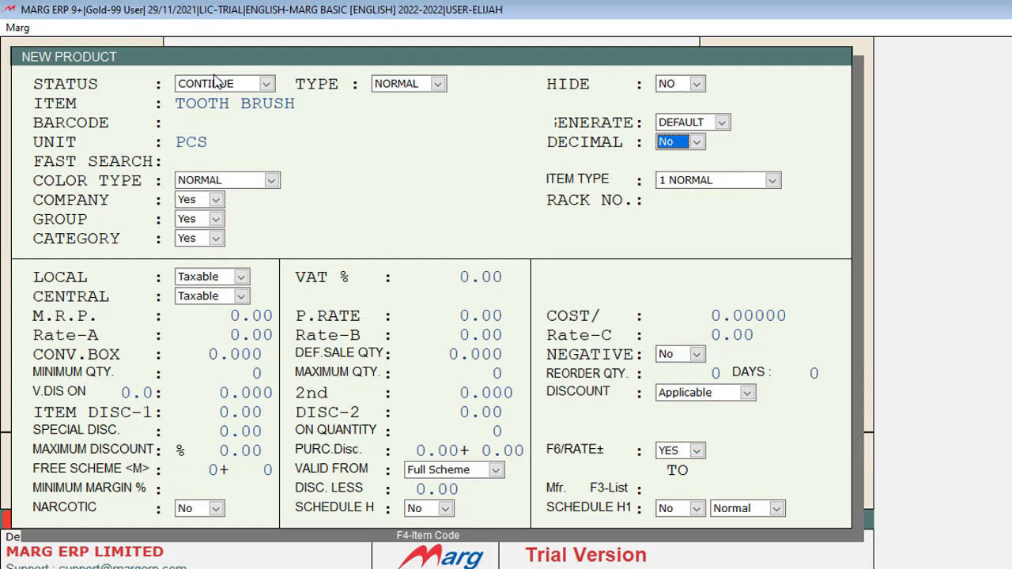
# Accept decimal No, a blank fast search, color type NORMAL and item type 1 NORMAL after reviewing the color options
pyautogui.press('Return')
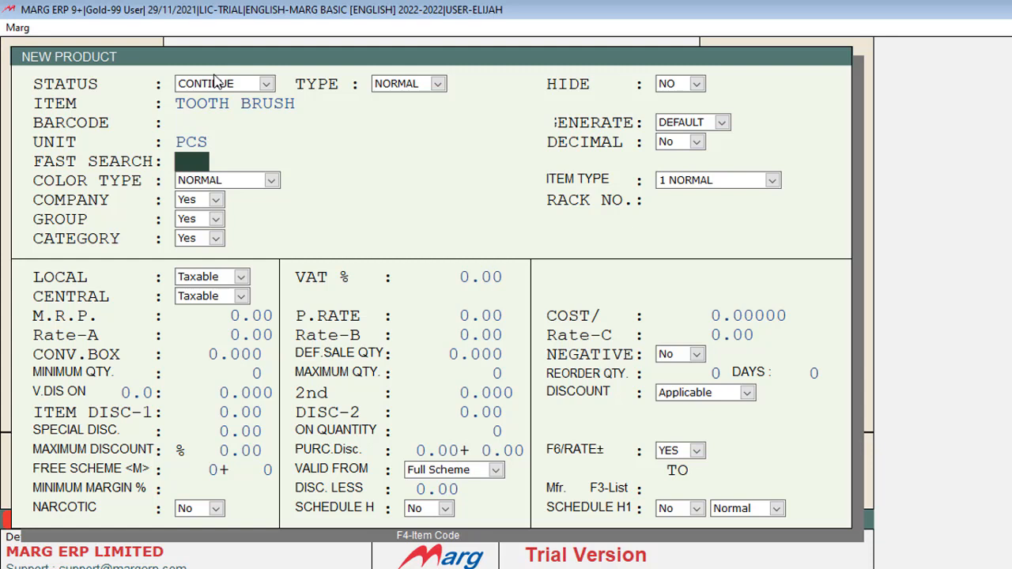
pyautogui.press('Return')
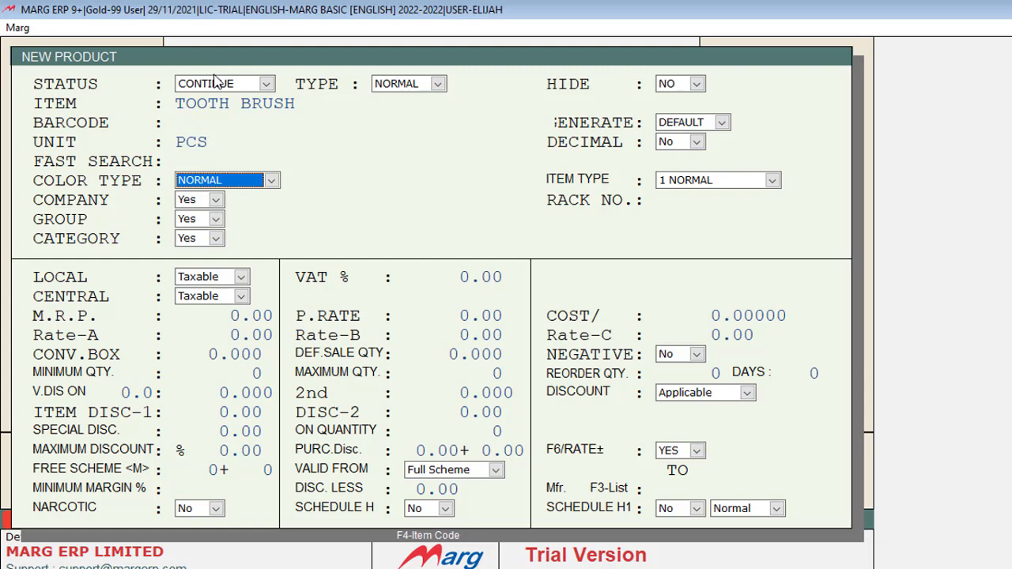
pyautogui.click(271, 181)
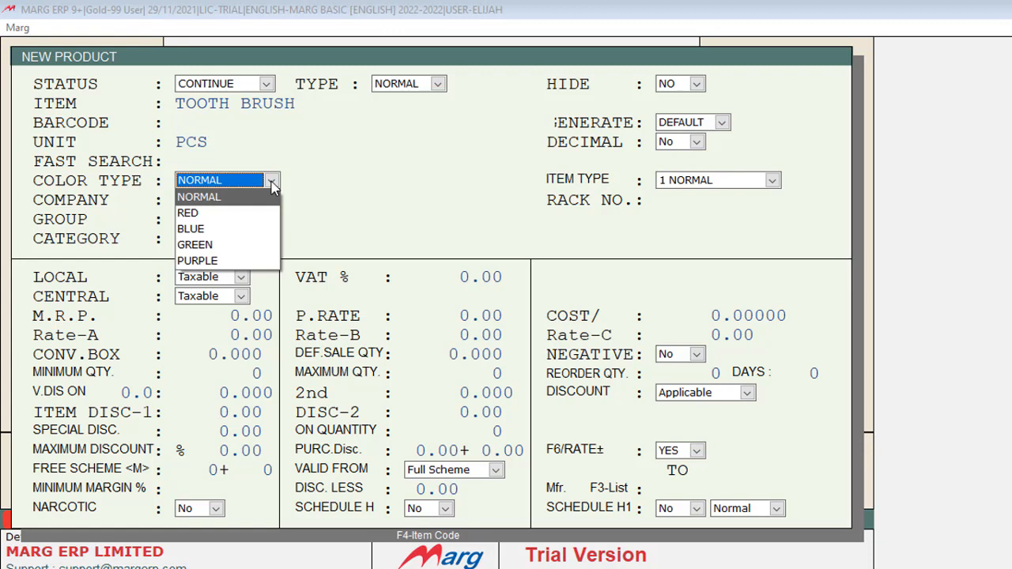
pyautogui.click(271, 181)
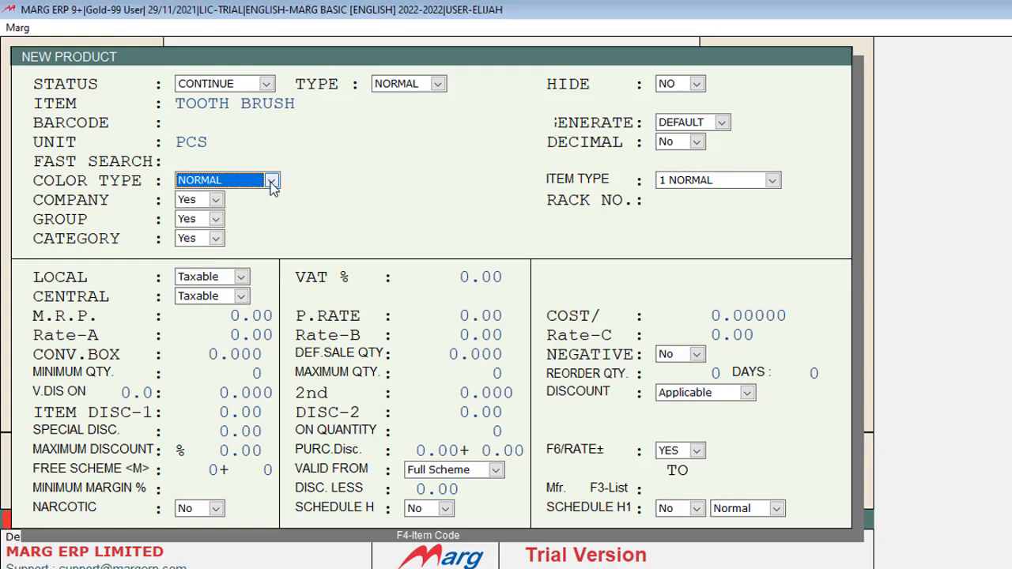
pyautogui.click(271, 181)
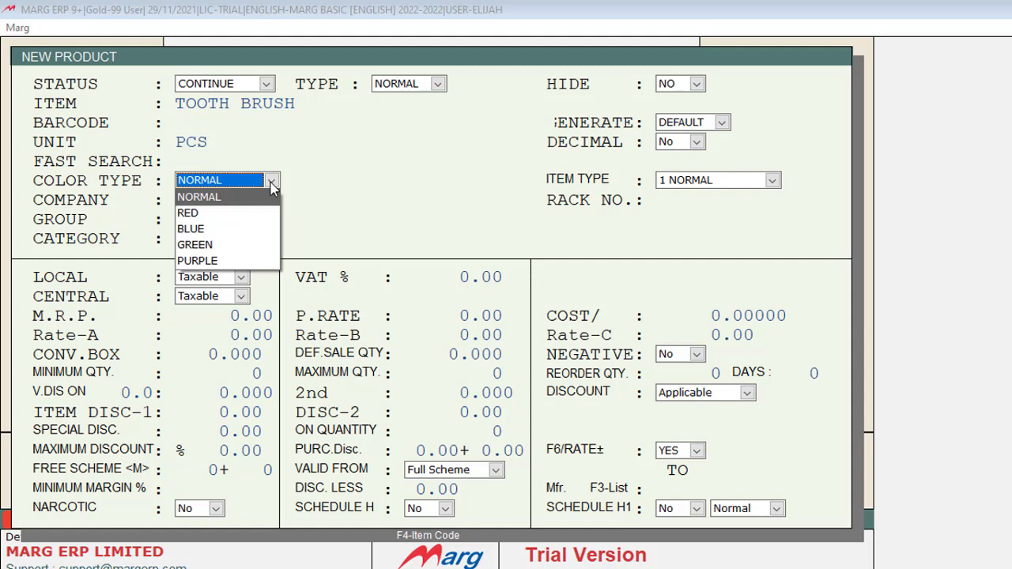
pyautogui.click(271, 182)
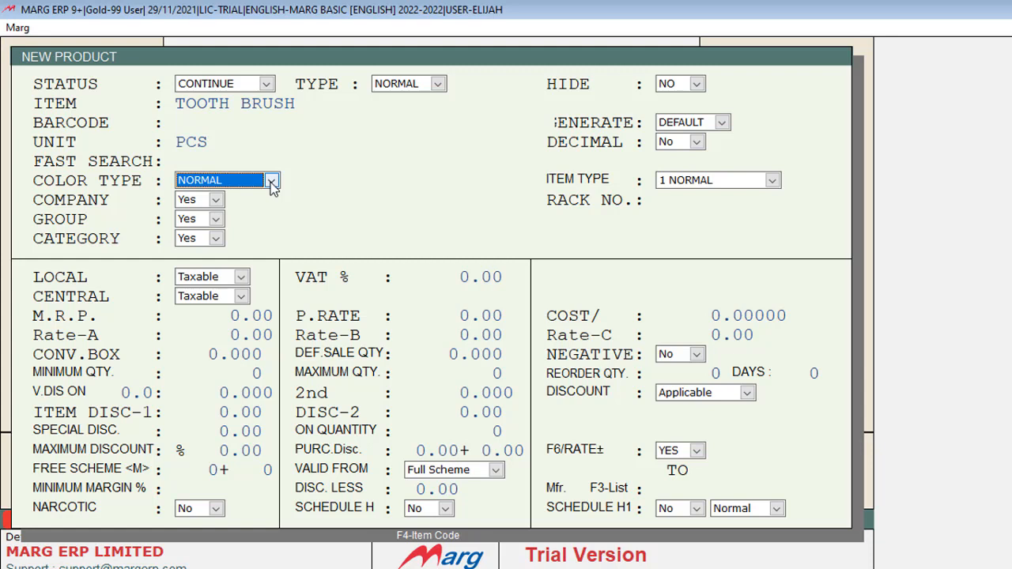
pyautogui.press('Return')
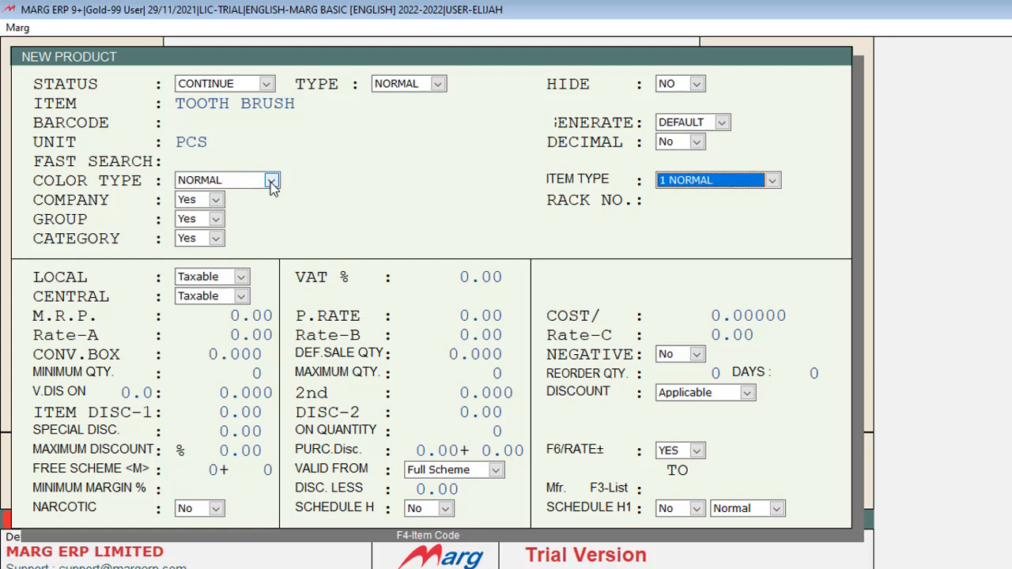
pyautogui.press('Return')
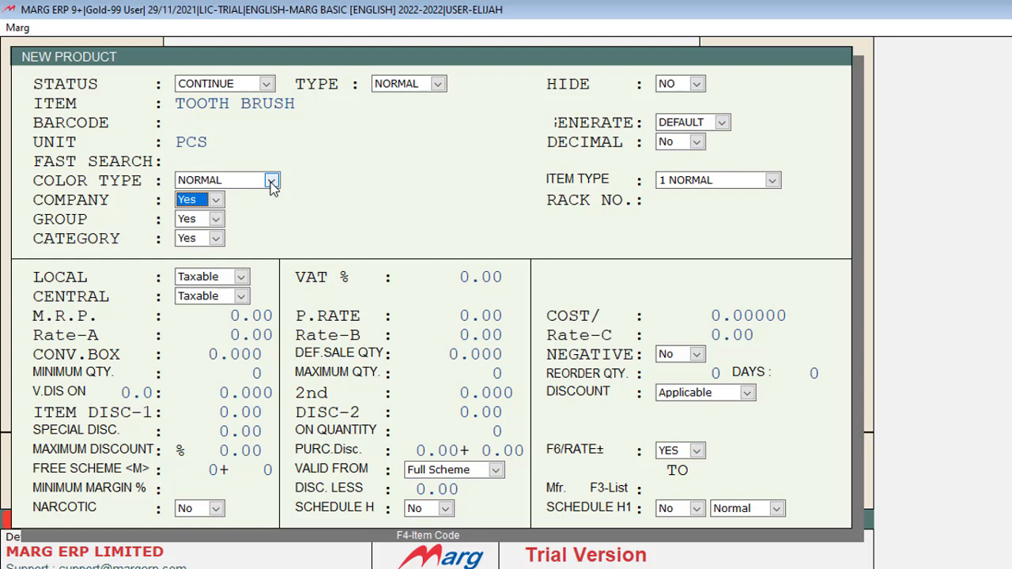
# Create a new company named PEPSODENT with default settings and assign it to the tooth brush item
pyautogui.click(217, 201)
pyautogui.click(218, 227)
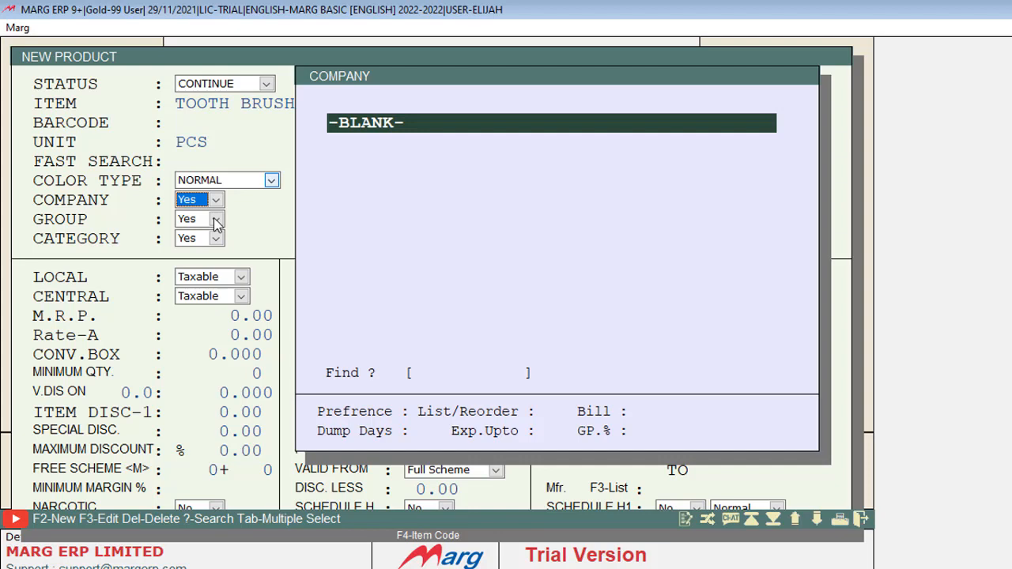
pyautogui.press('F2')
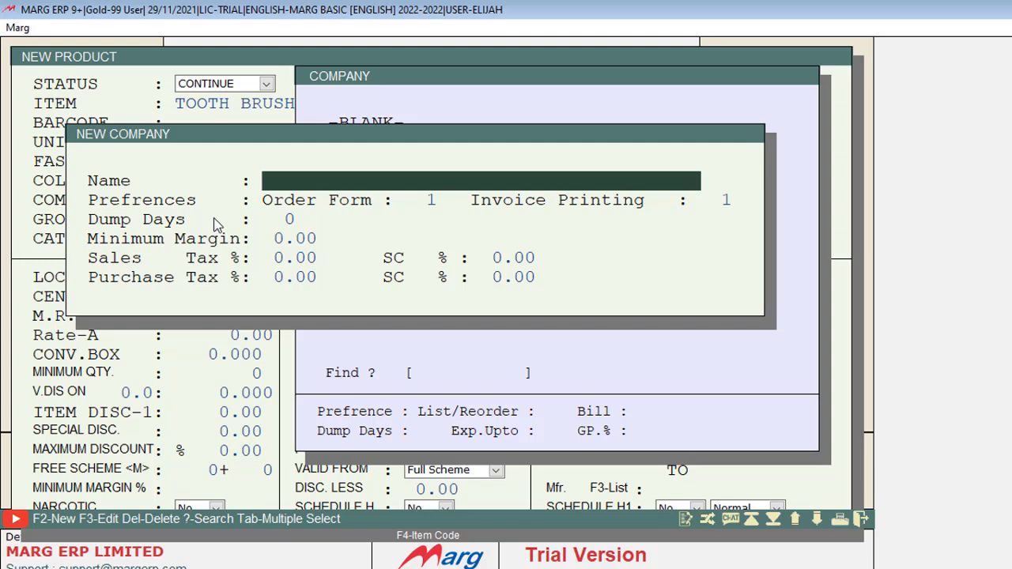
pyautogui.write('PEPSOD')
pyautogui.write('ENT')
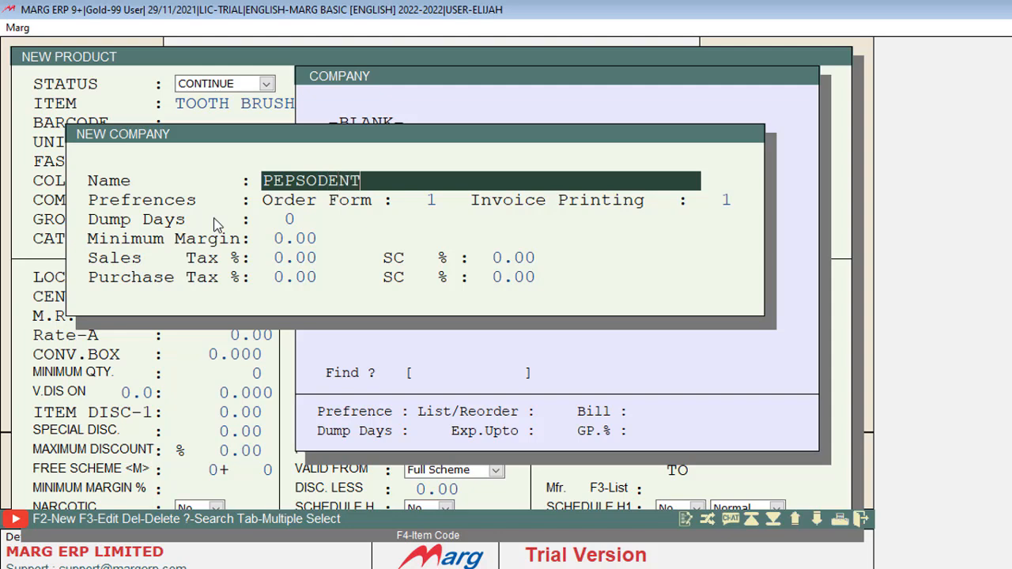
pyautogui.press('pagedown')
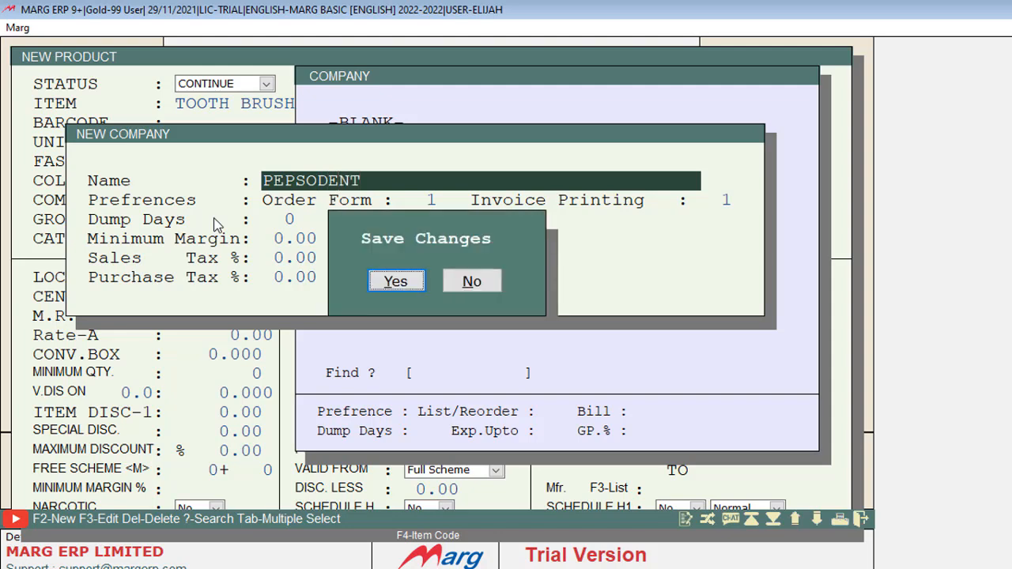
pyautogui.press('Return')
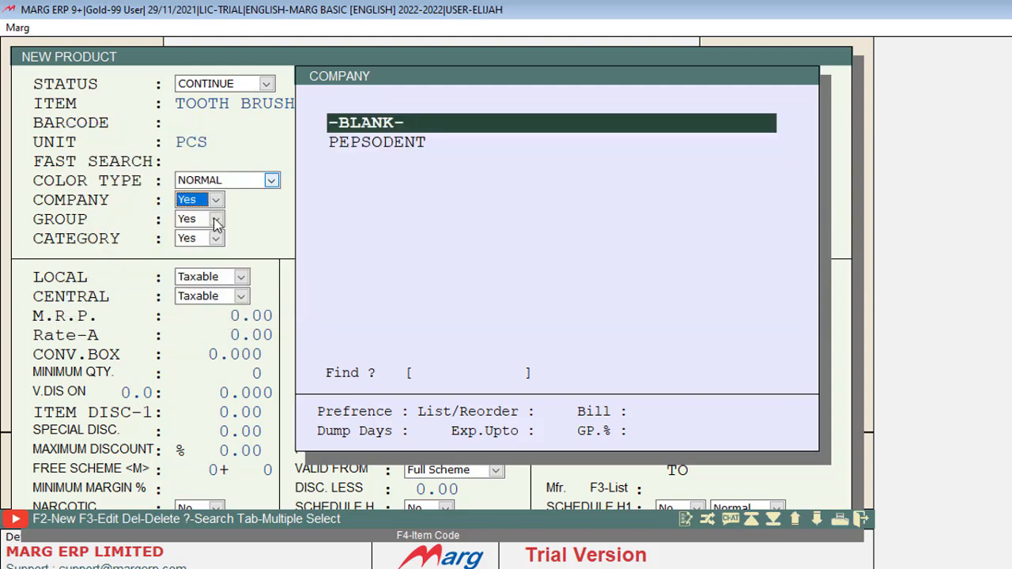
pyautogui.press('Down')
pyautogui.press('Return')
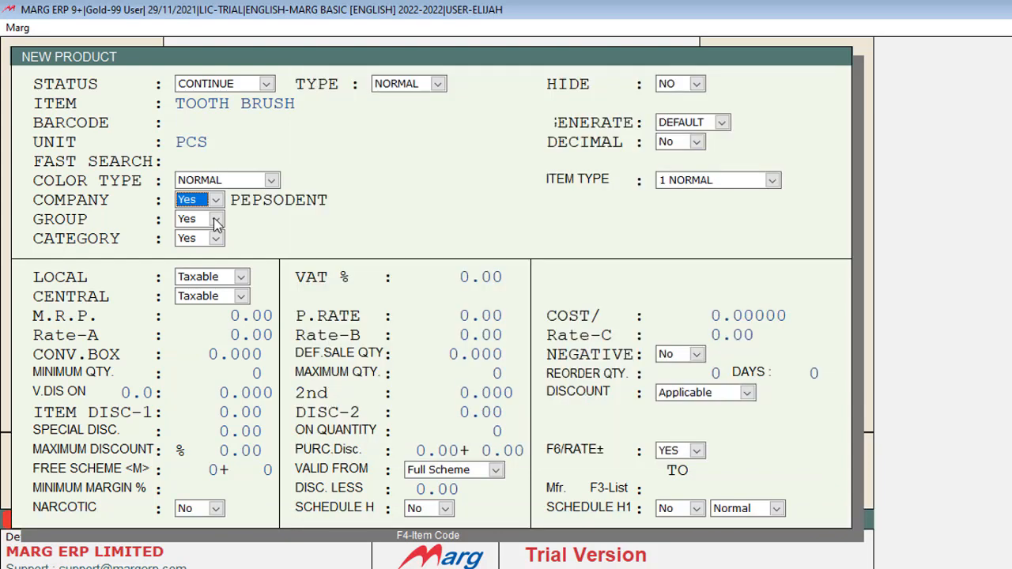
pyautogui.press('Return')
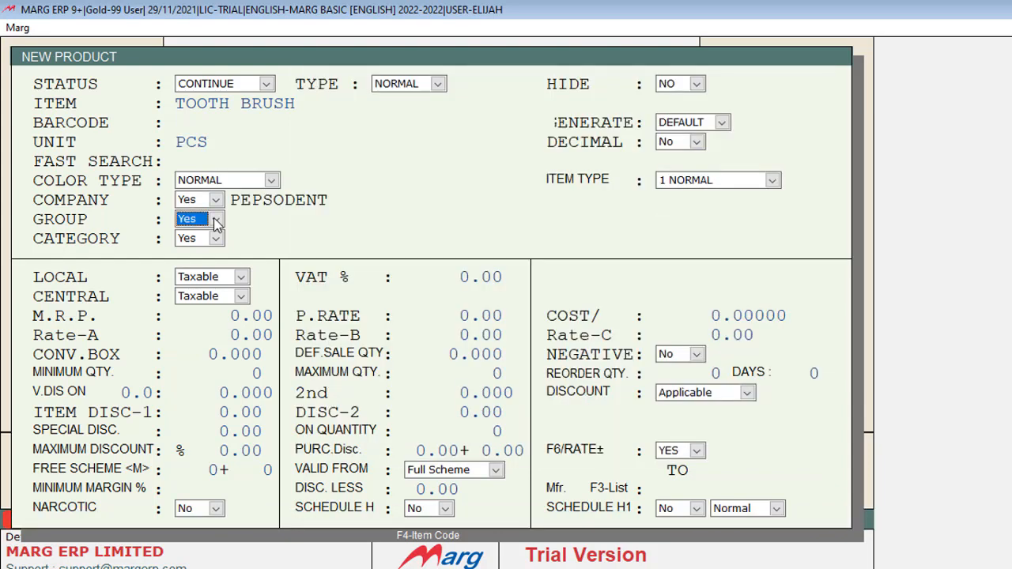
# Create a new item group named GROCERY and assign it to the product, leaving the category without an entry
pyautogui.click(216, 222)
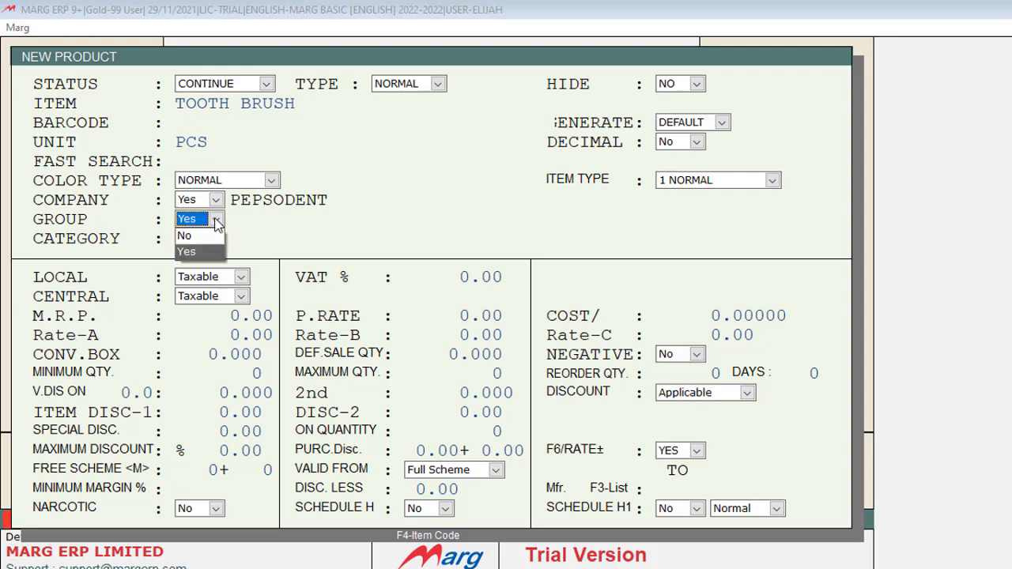
pyautogui.click(216, 250)
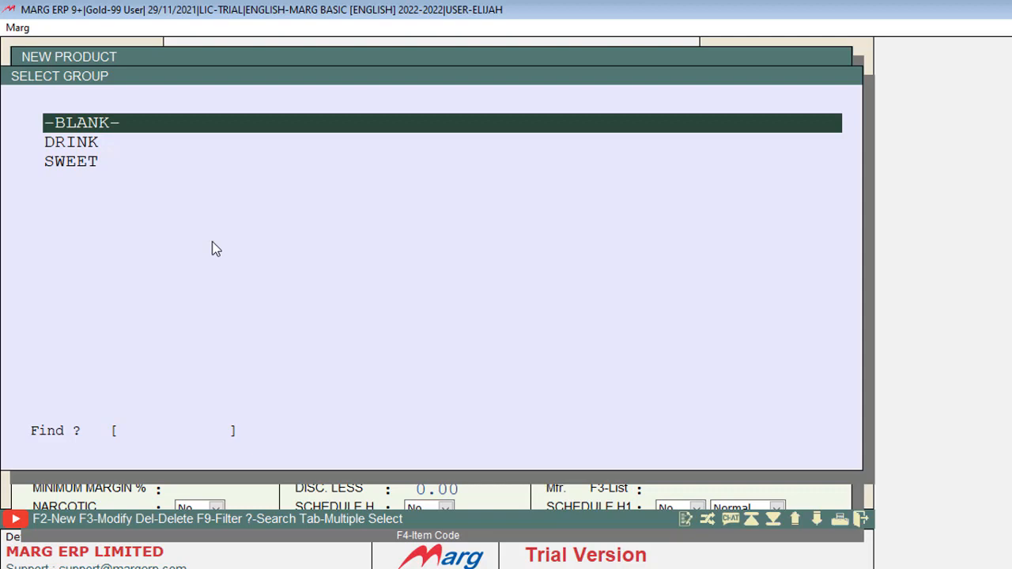
pyautogui.press('F2')
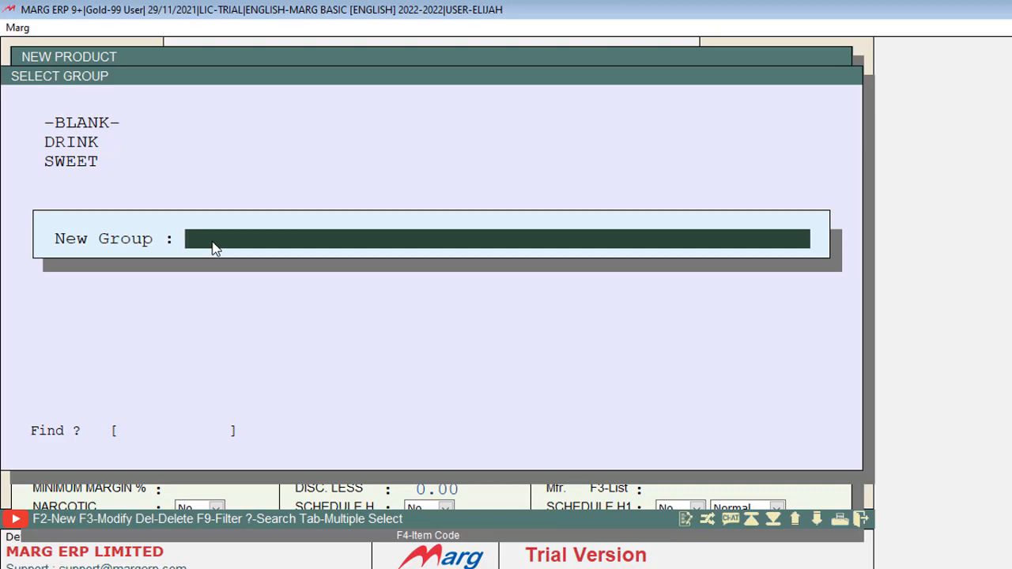
pyautogui.write('GROCERY')
pyautogui.press('Return')
pyautogui.press('Escape')
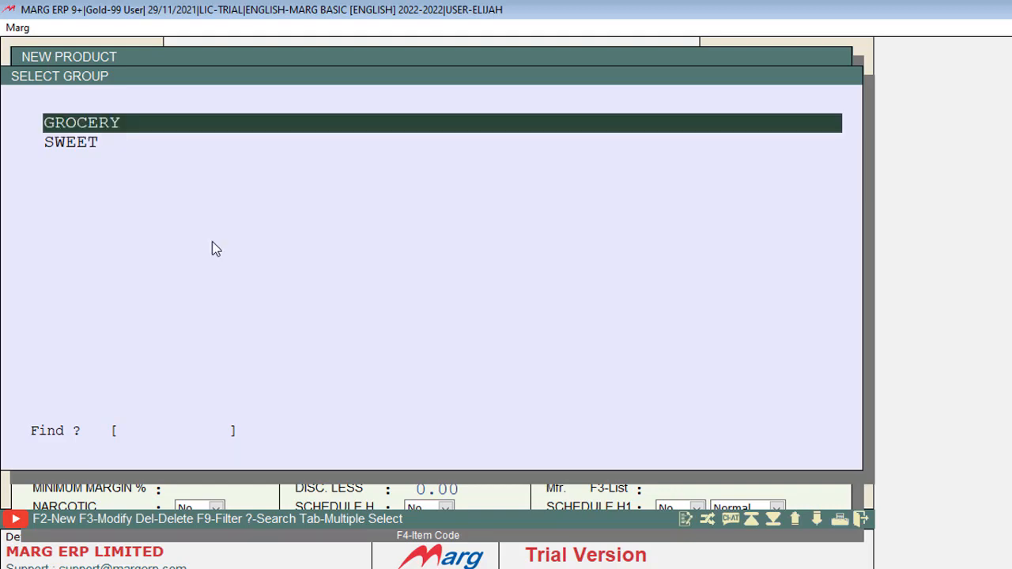
pyautogui.press('Return')
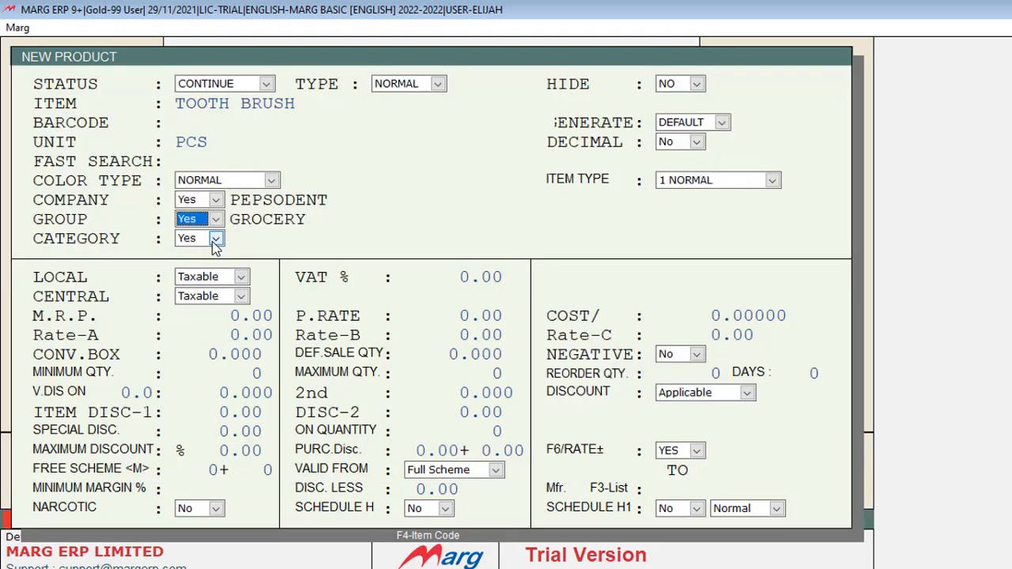
pyautogui.press('Return')
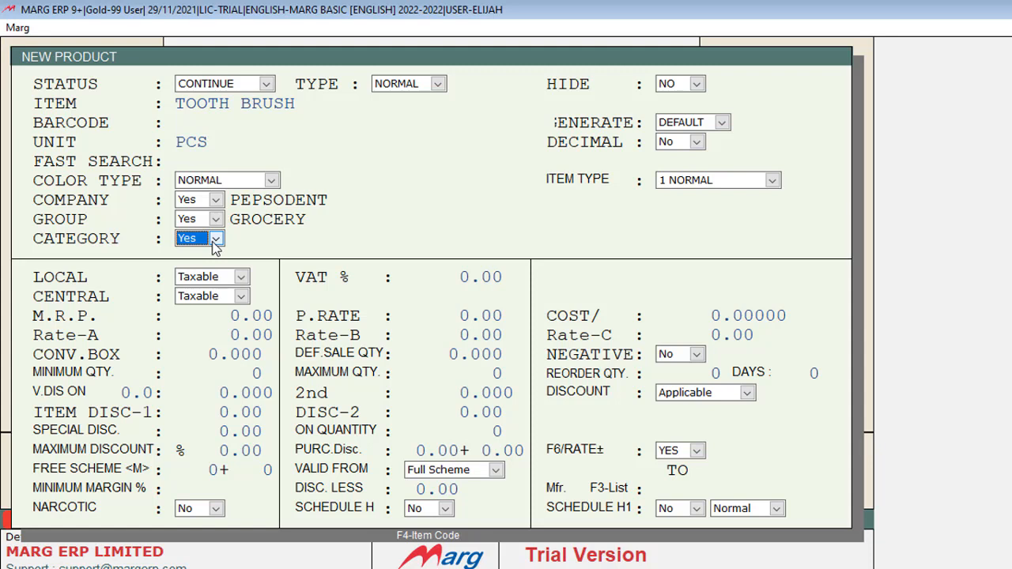
pyautogui.press('Return')
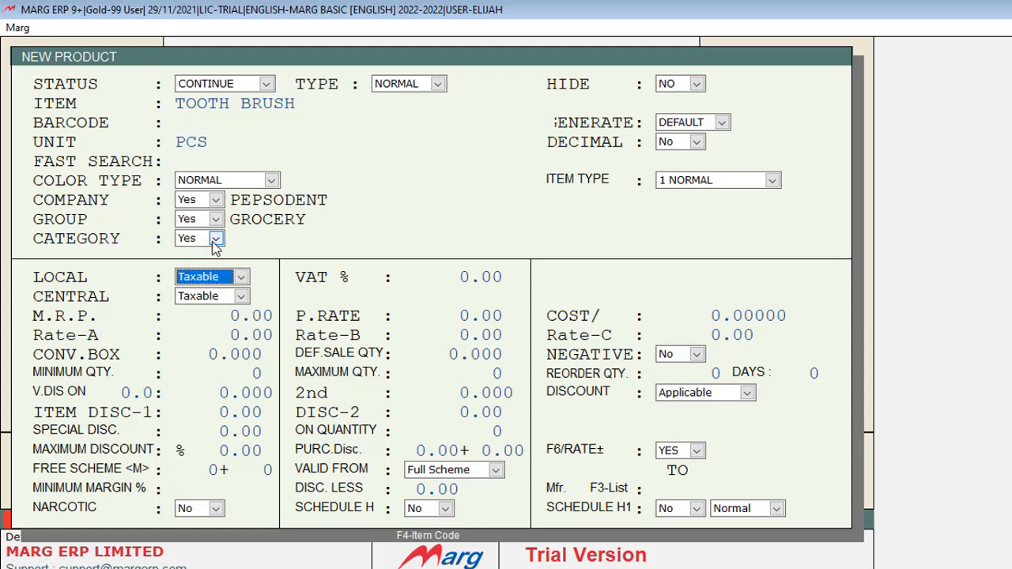
# Keep the tooth brush's local and central tax Taxable with VAT and M.R.P. at 0.00, and set its purchase rate to 5.00
pyautogui.press('Return')
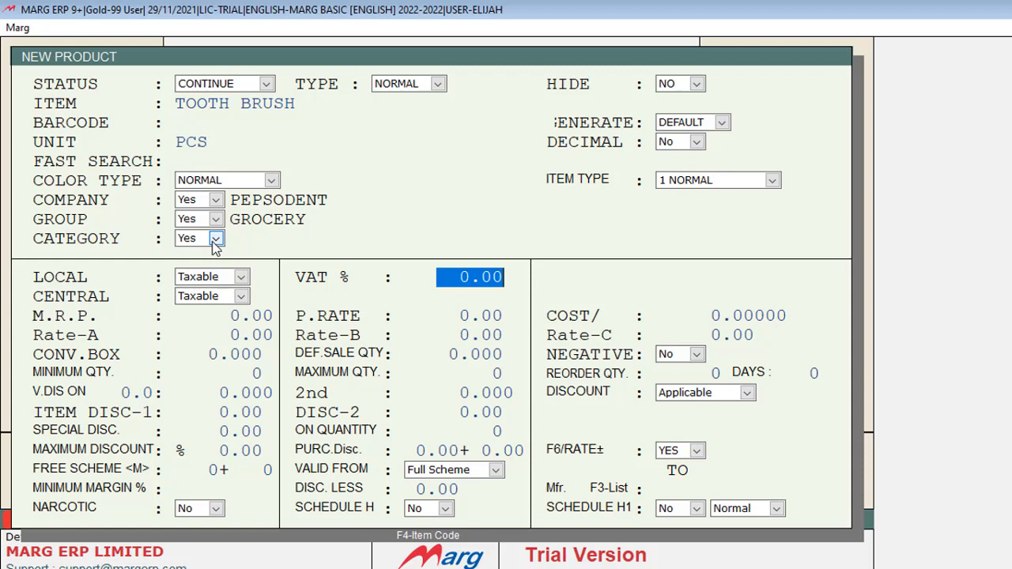
pyautogui.press('Return')
pyautogui.press('Return')
pyautogui.press('Return')
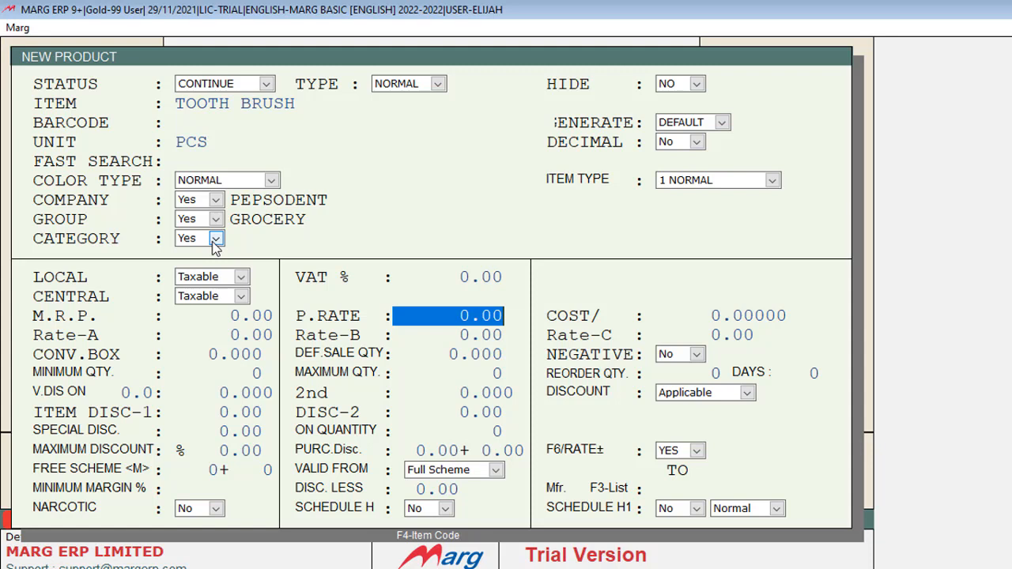
pyautogui.write('5 .')
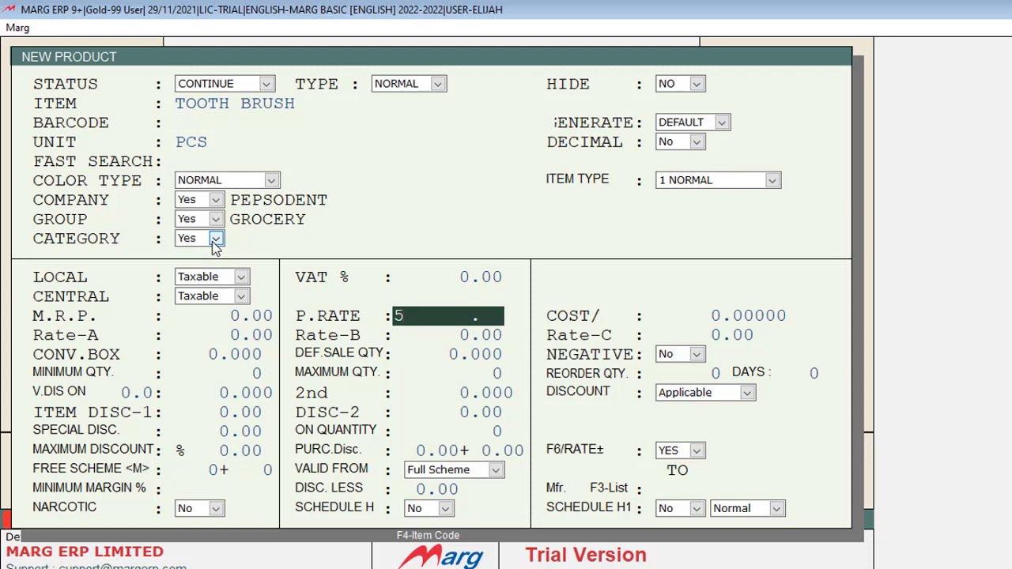
pyautogui.press('Return')
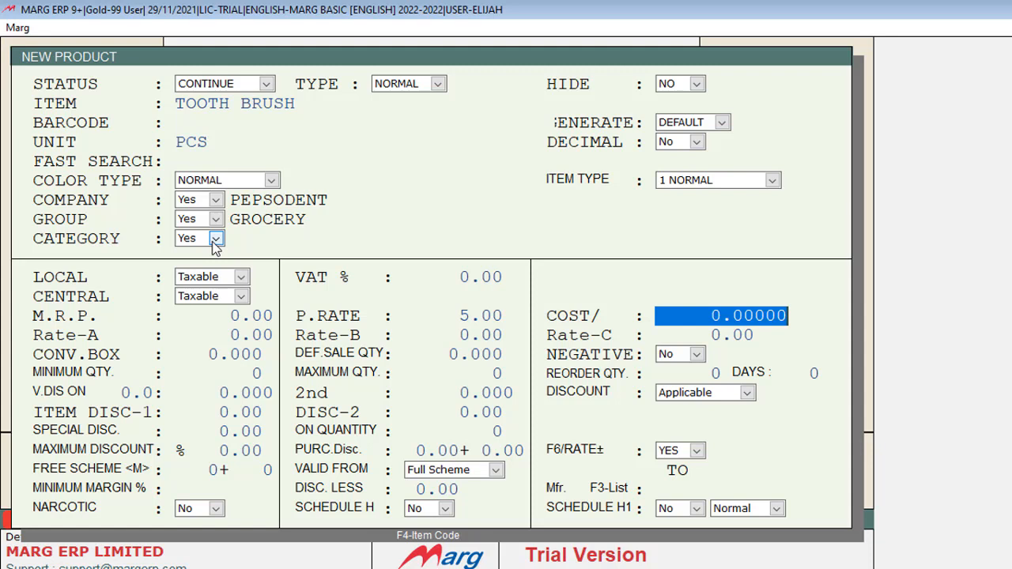
# Set Rate-A to 7.00 for the tooth brush, leaving its cost and Rate-B at zero
pyautogui.press('Return')
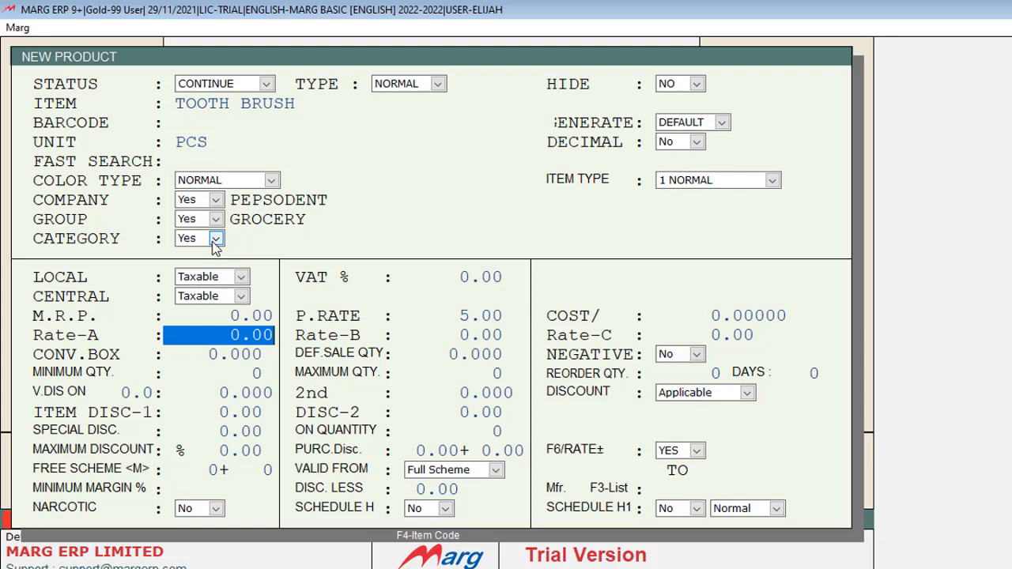
pyautogui.press('Return')
pyautogui.press('Return')
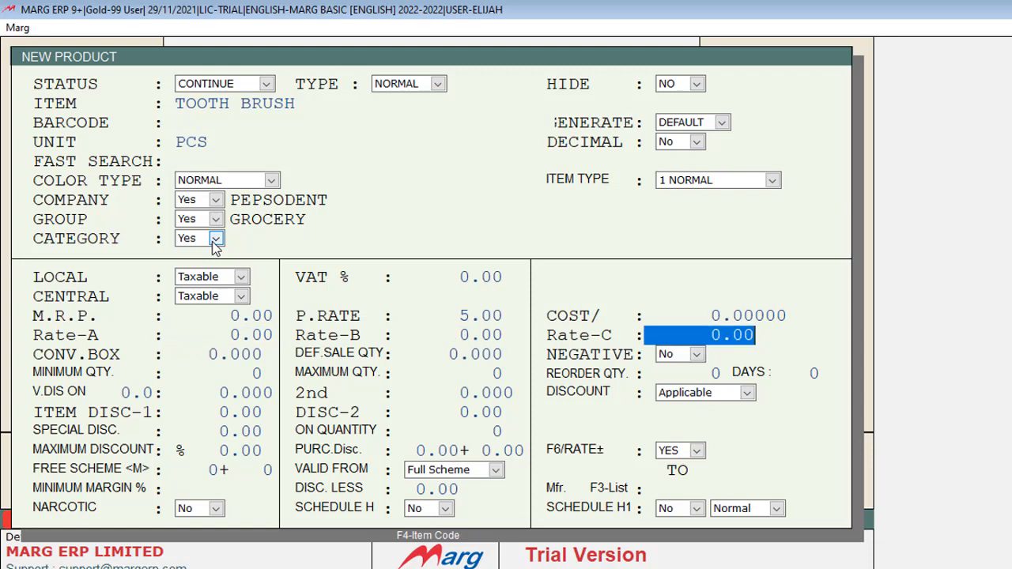
pyautogui.press('Up')
pyautogui.press('Up')
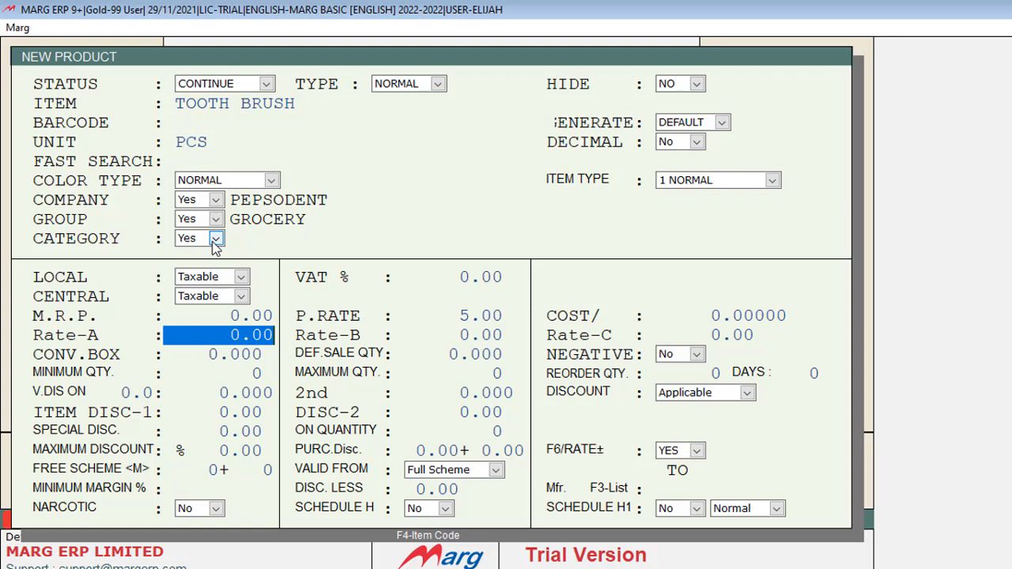
pyautogui.write('7      .')
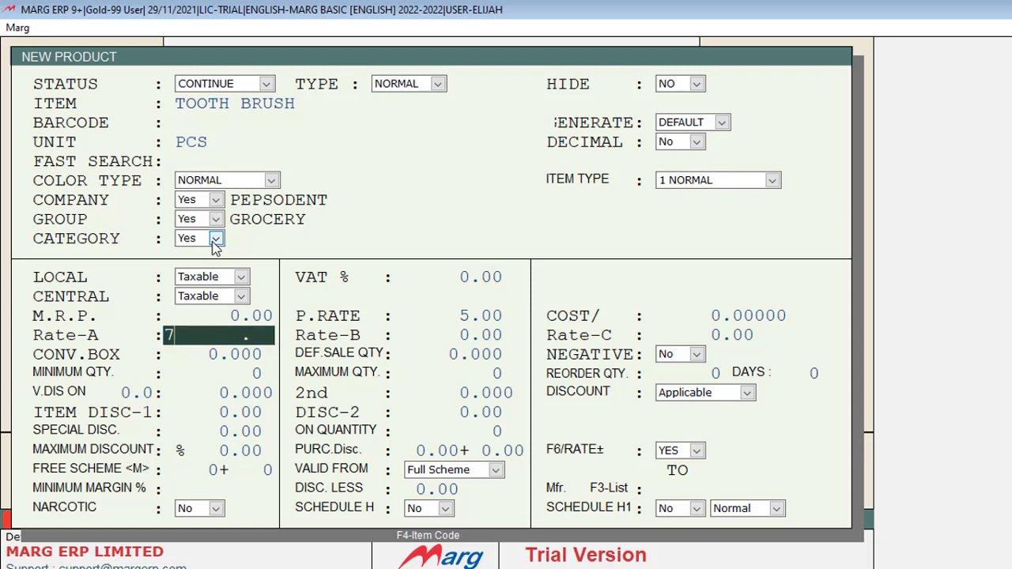
pyautogui.press('Return')
pyautogui.press('Return')
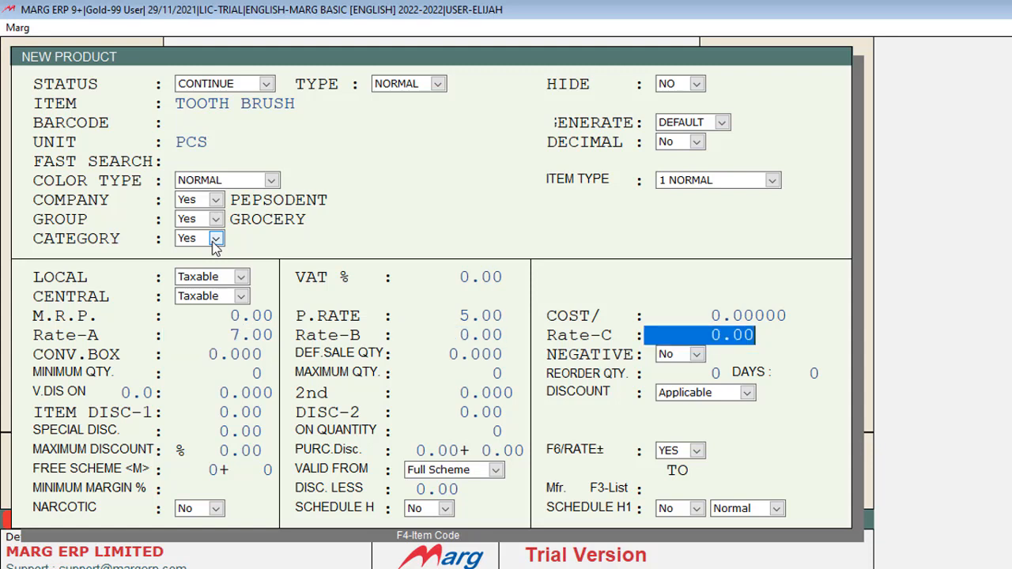
# Leave Rate-C and the box conversion at zero, save the new tooth brush product, and return to the item list
pyautogui.press('Return')
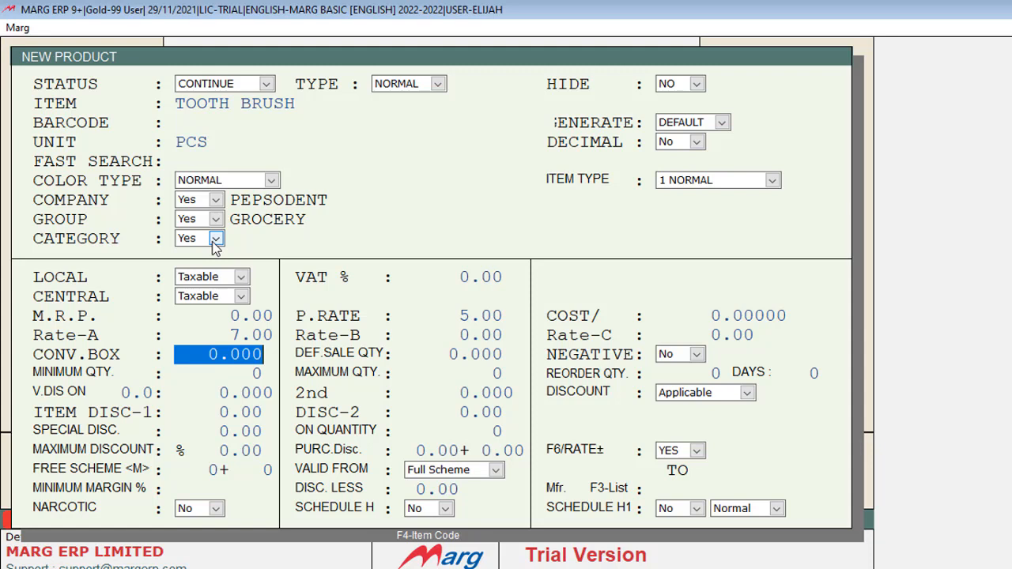
pyautogui.press('Return')
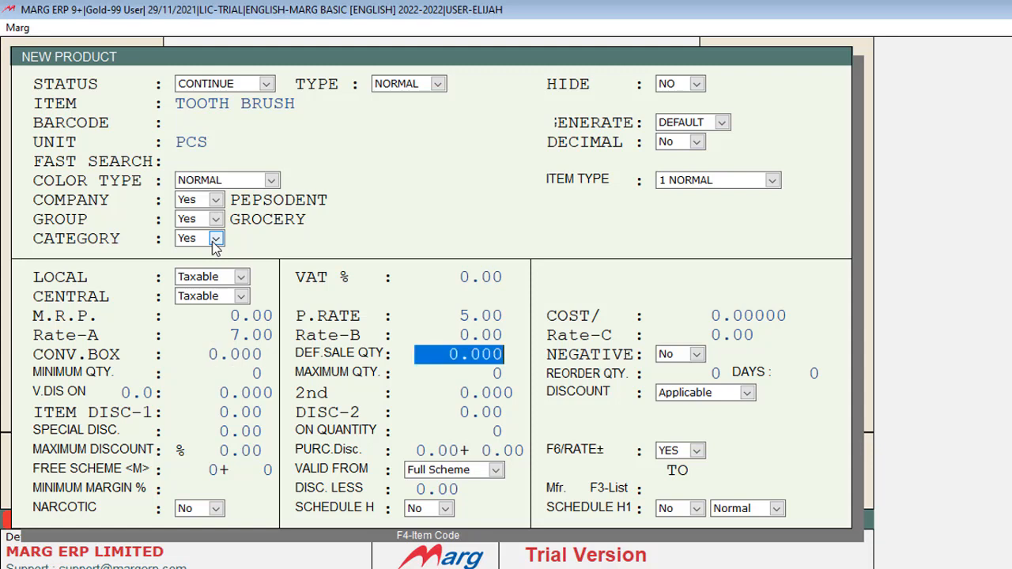
pyautogui.press('Escape')
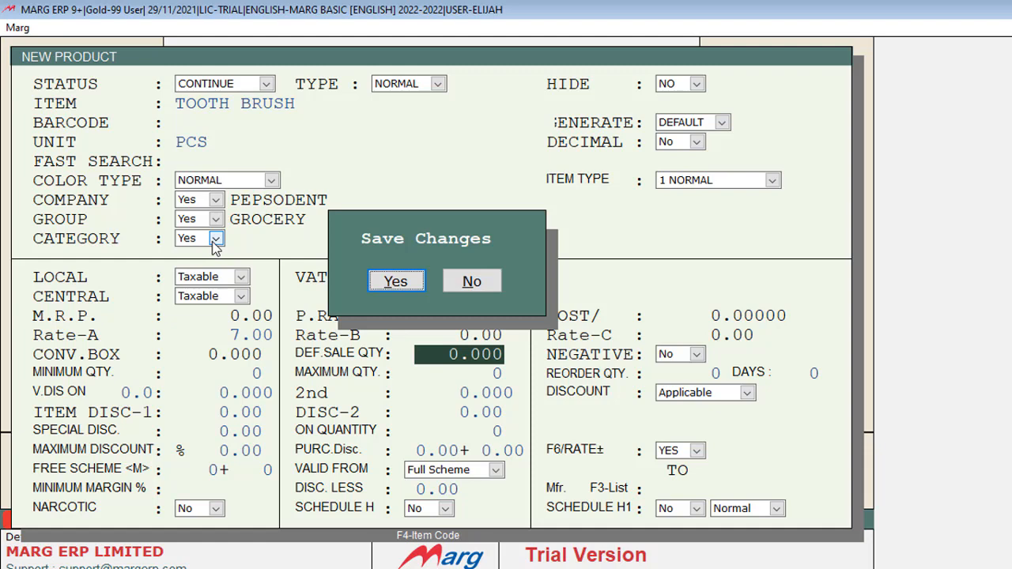
pyautogui.press('Return')
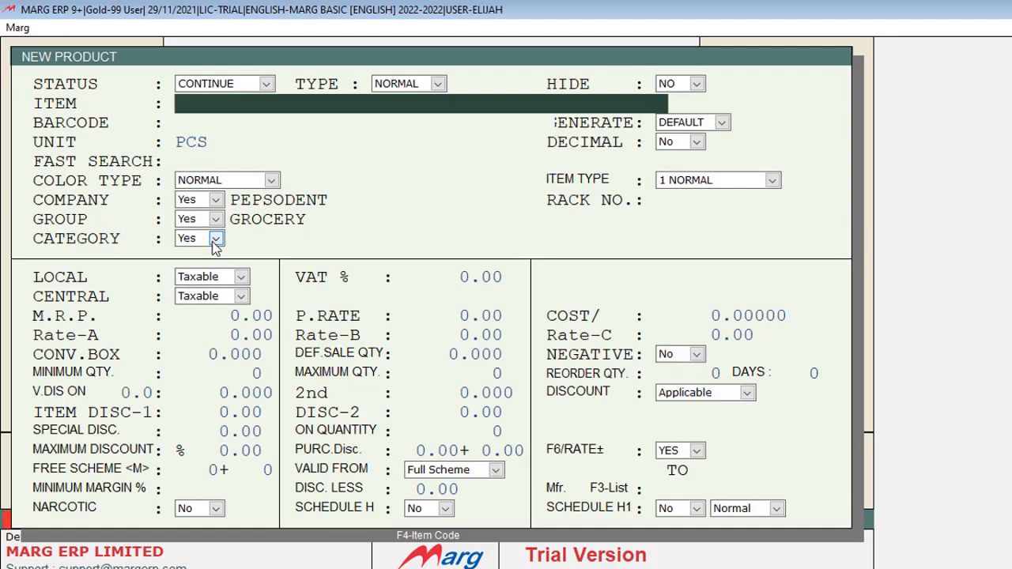
pyautogui.press('Escape')
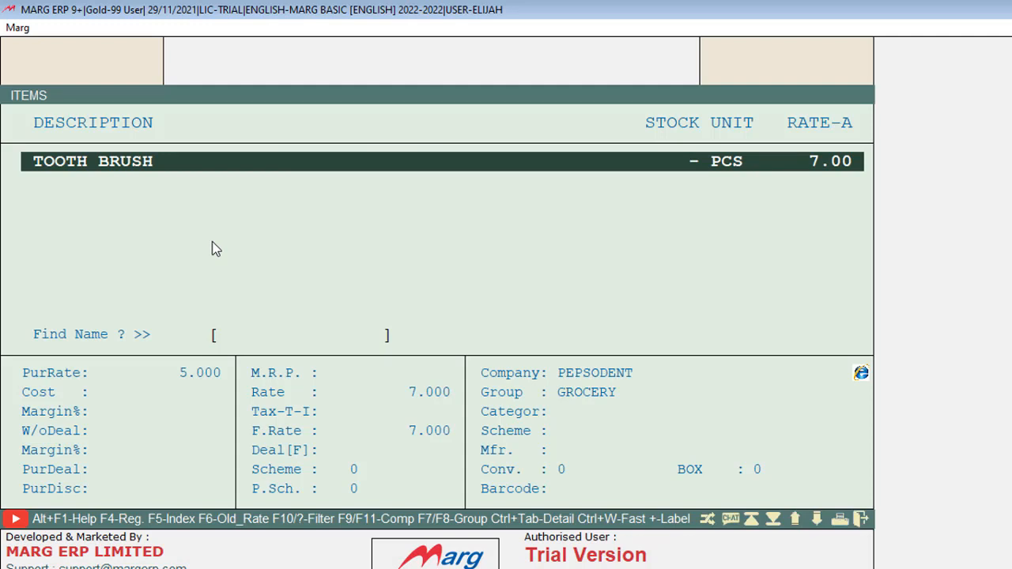
# Reopen the TOOTH BRUSH item for modification, set its purchase rate to 5.50, and save the change
pyautogui.press('Up')
pyautogui.press('Down')
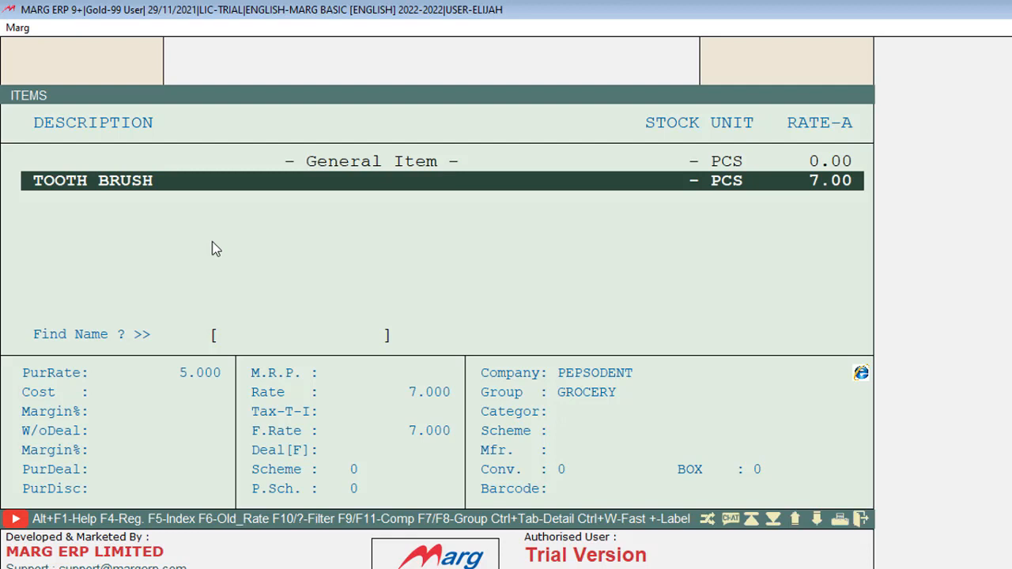
pyautogui.press('Return')
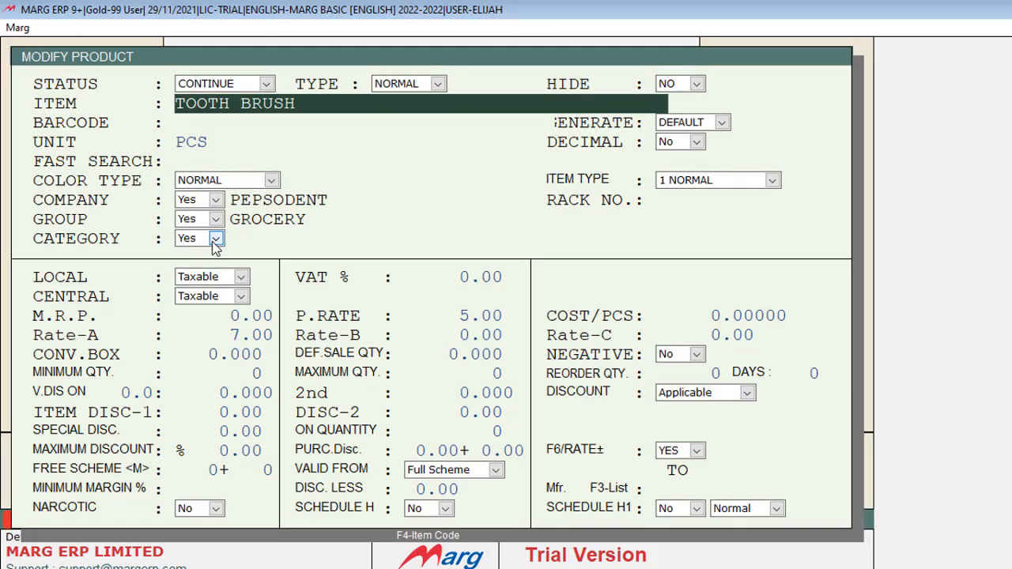
pyautogui.click(458, 315)
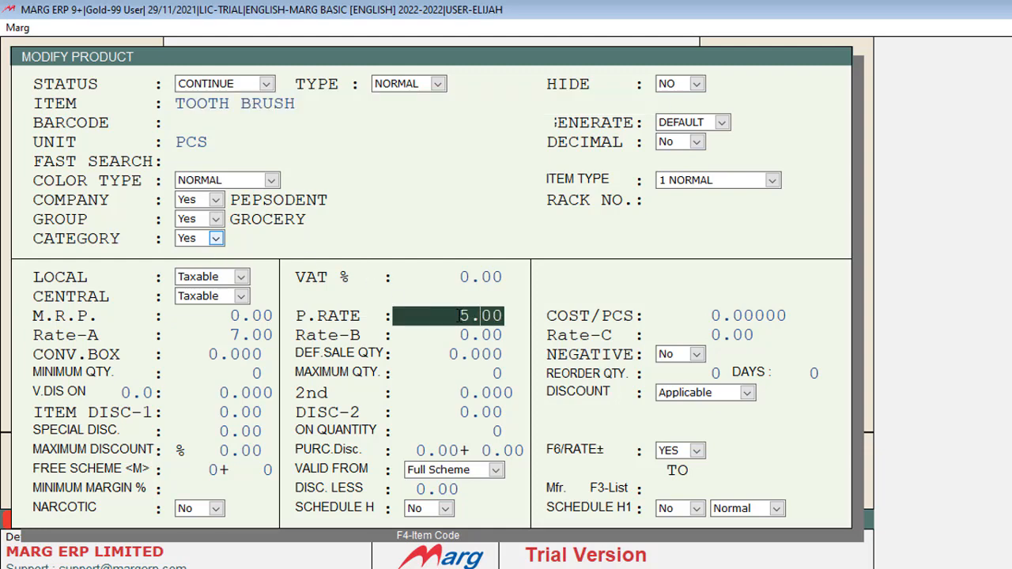
pyautogui.write('.5')
pyautogui.press('Return')
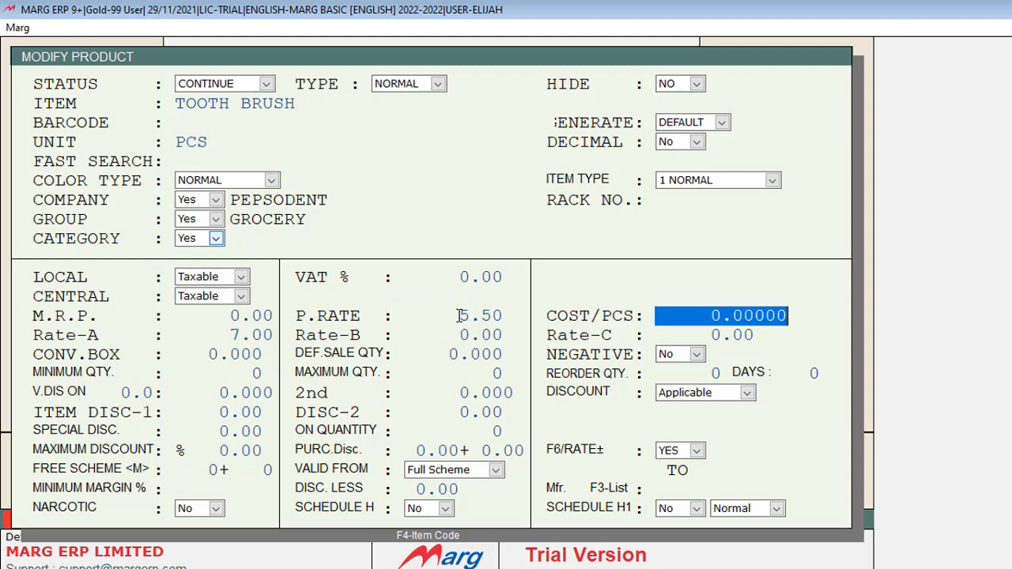
pyautogui.press('Escape')
pyautogui.press('Return')
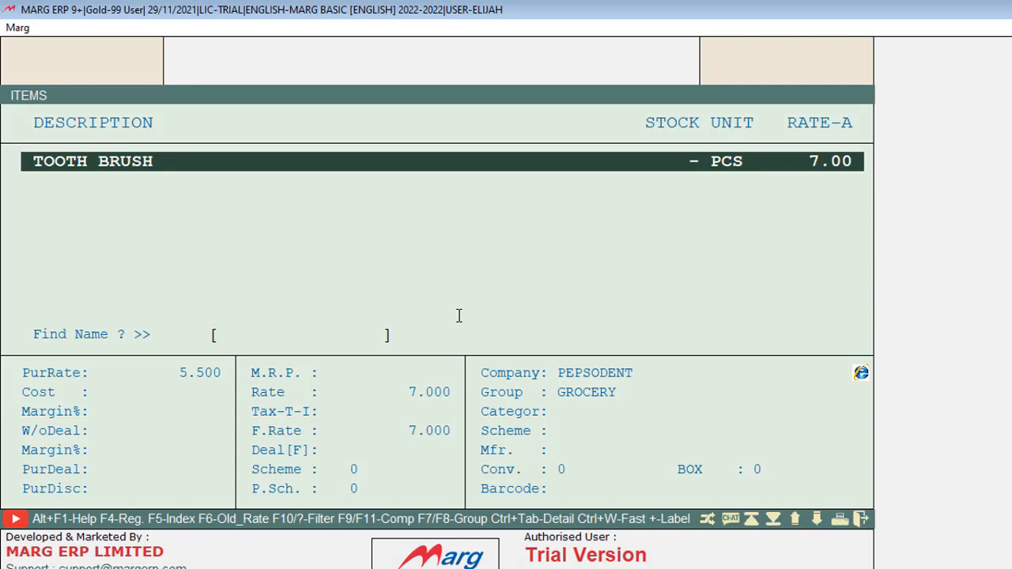
# Request deletion of the TOOTH BRUSH item and decline the confirmation
pyautogui.hotkey('ctrl', 'd')
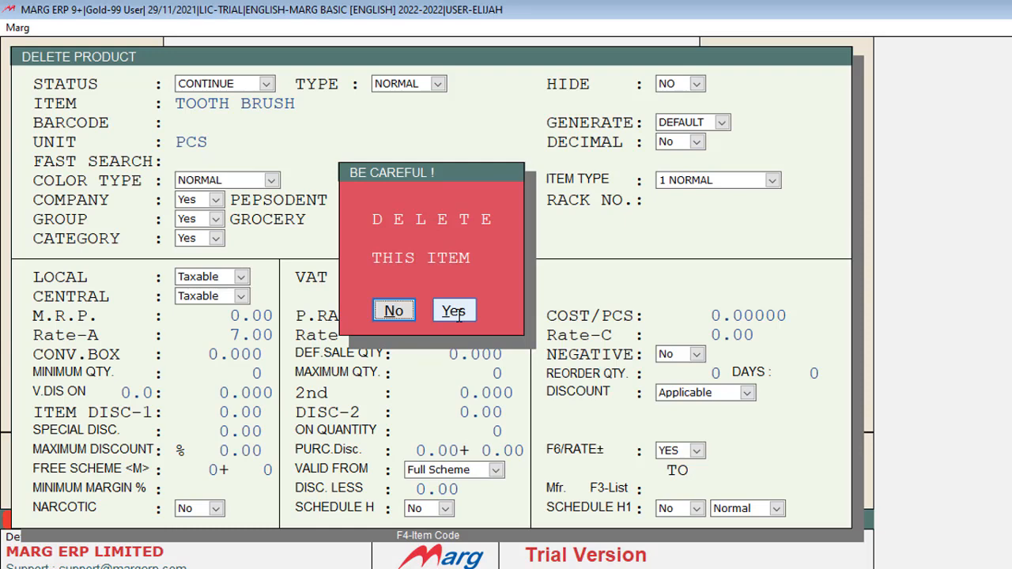
pyautogui.click(393, 311)
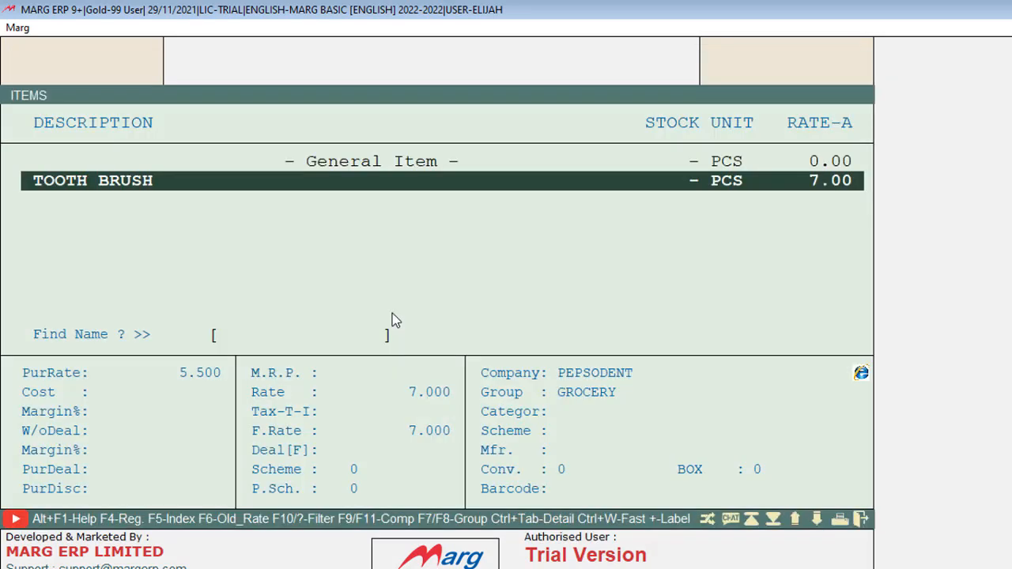
# Close the item list and exit the program, confirming the quit and dismissing the YouTube subscription alert
pyautogui.press('Escape')
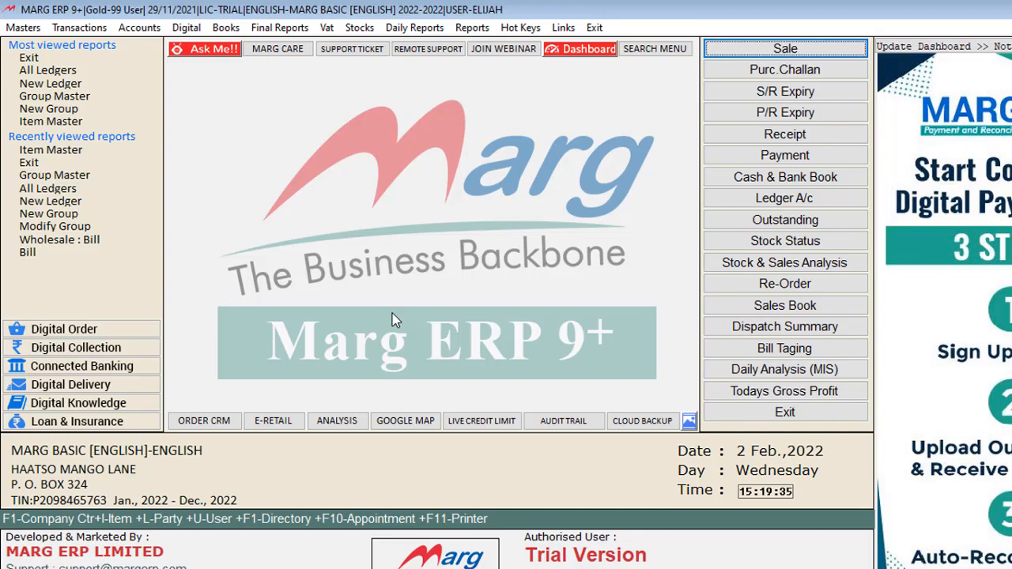
pyautogui.click(795, 413)
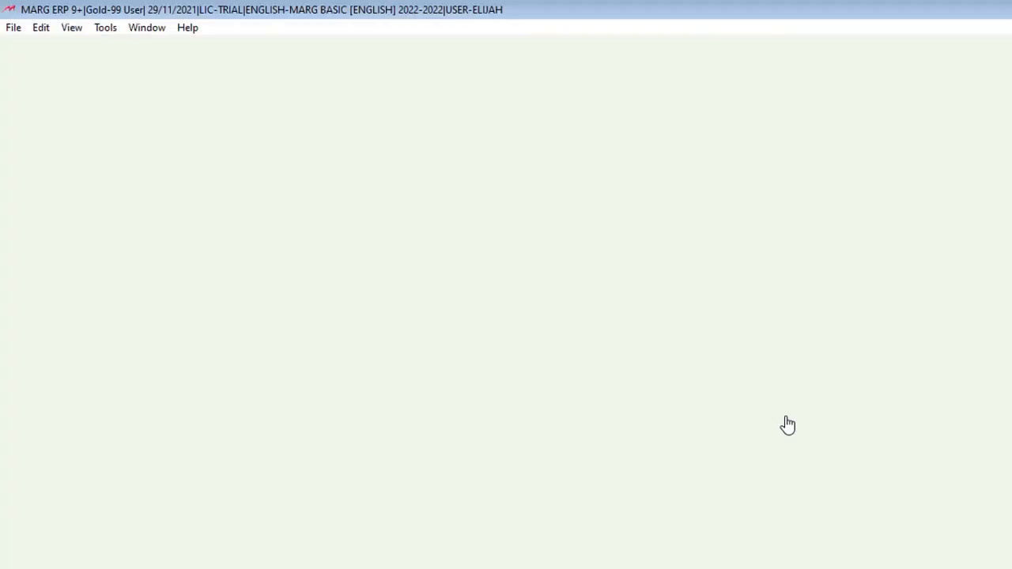
pyautogui.press('Escape')
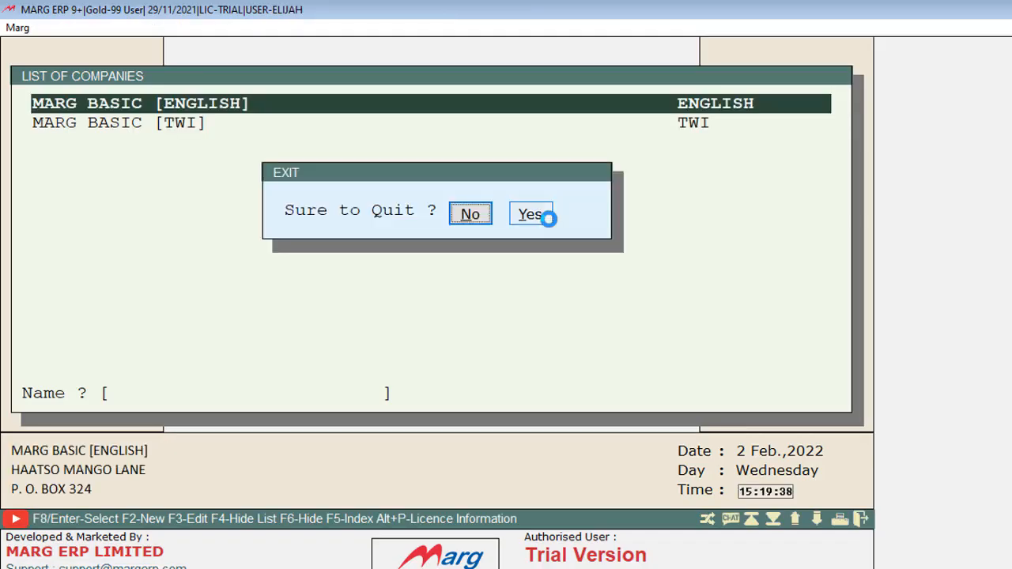
pyautogui.click(545, 216)
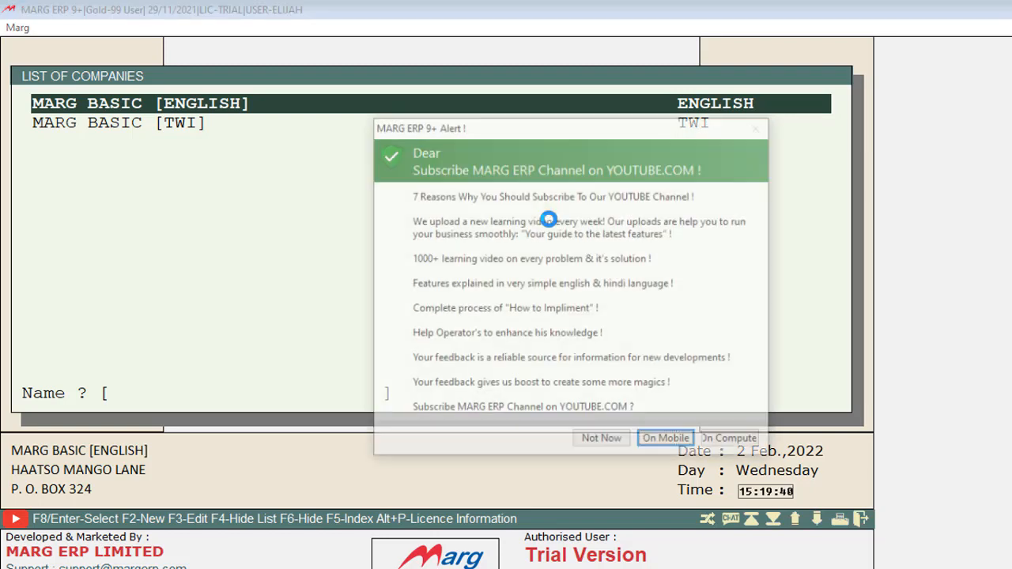
pyautogui.press('Tab')
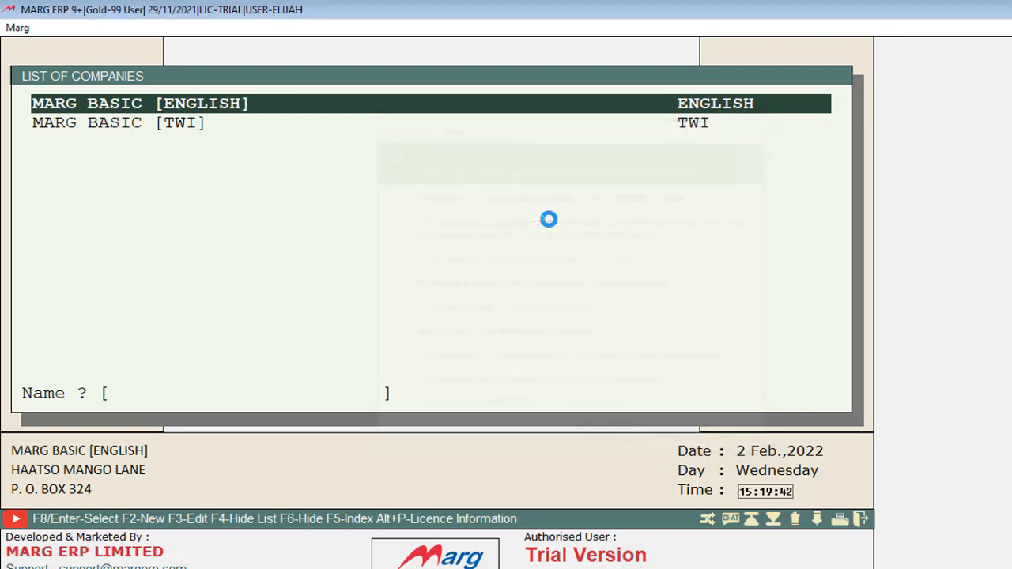